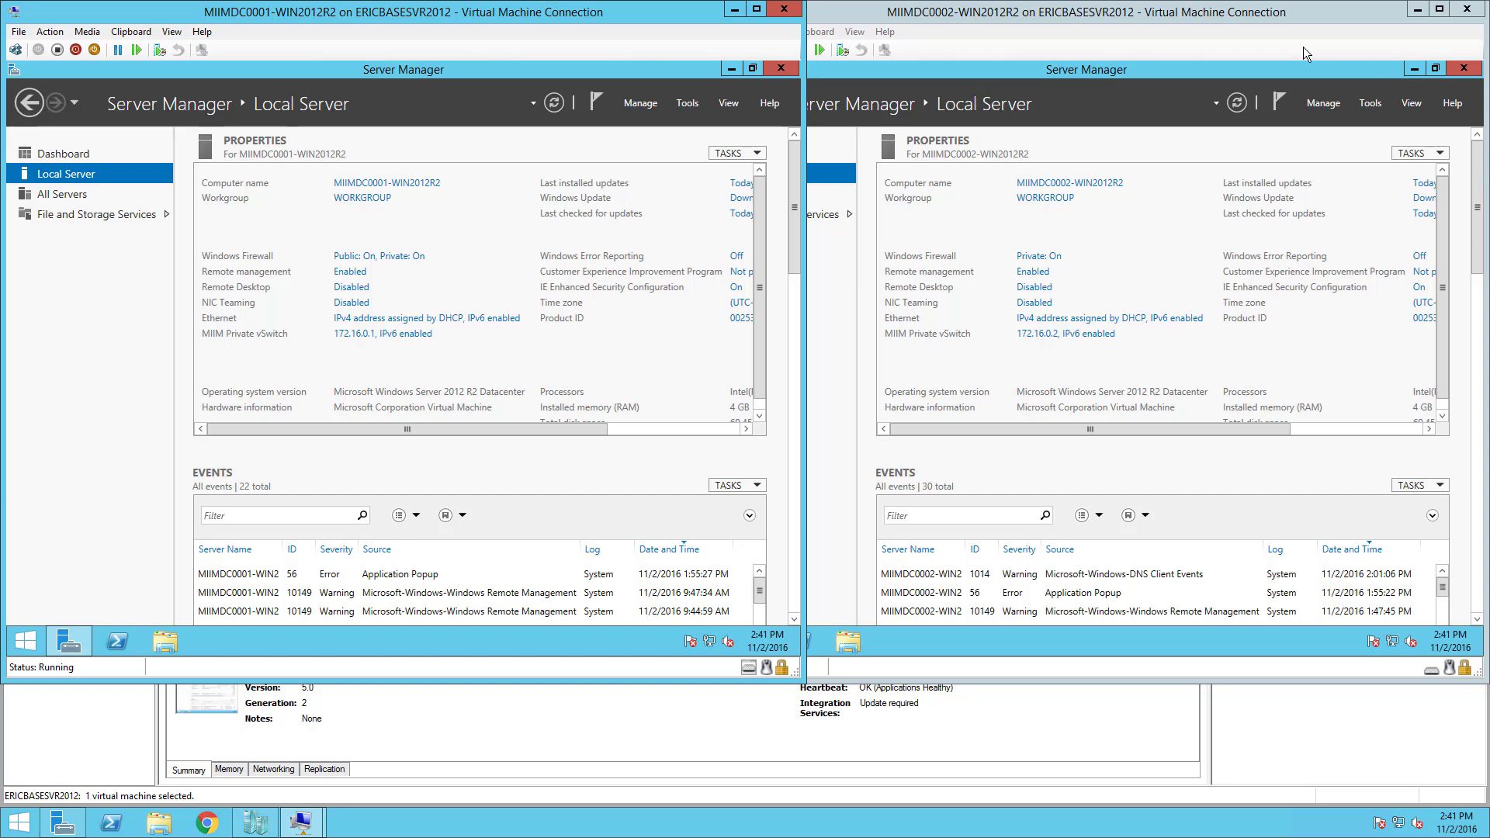
# Review All Servers and the storage pools and disks (60 GB and 10 GB), then return to Local Server.
pyautogui.click(65, 194)
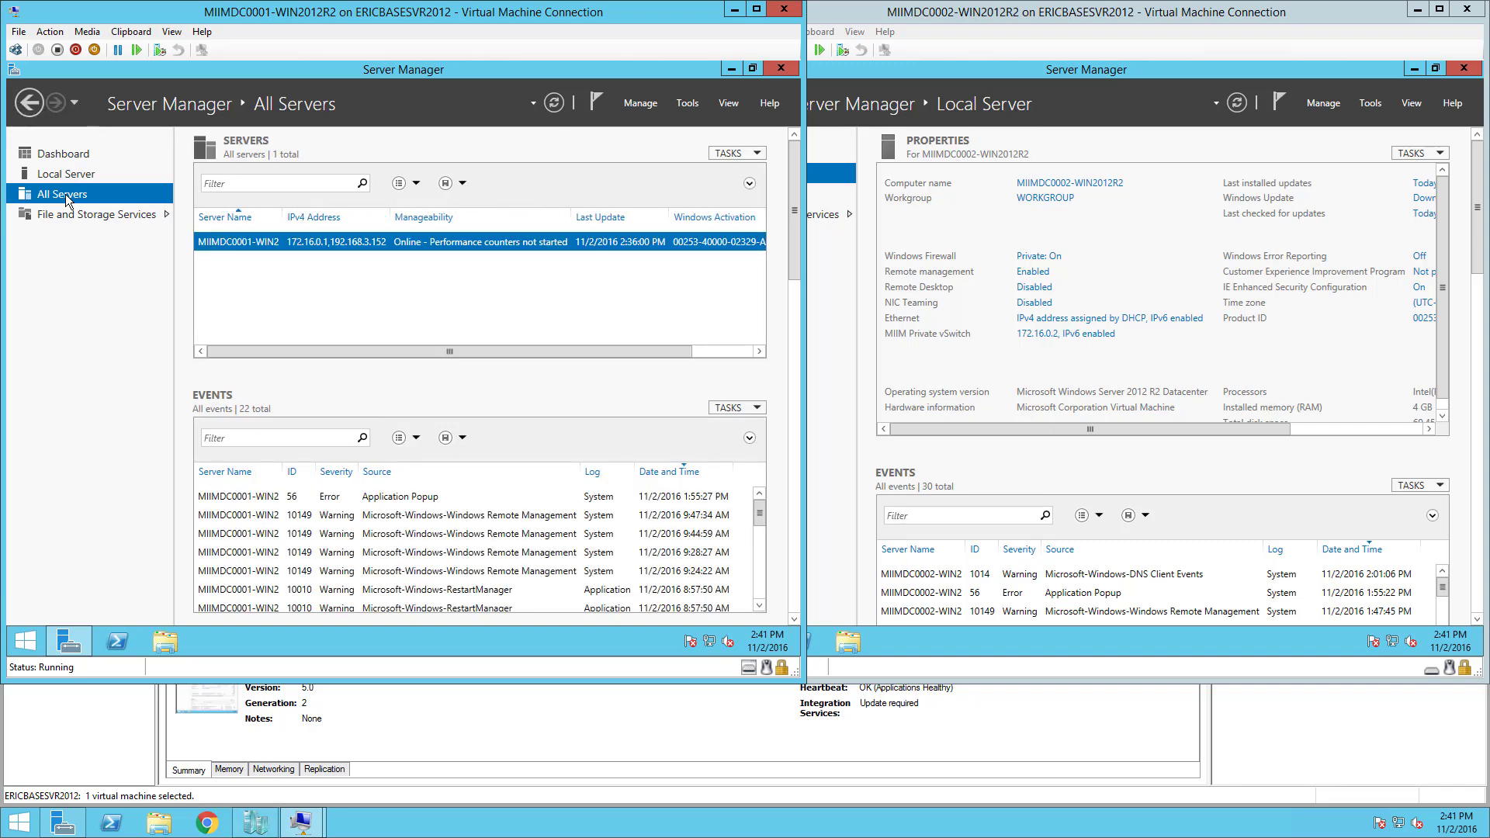
pyautogui.click(77, 214)
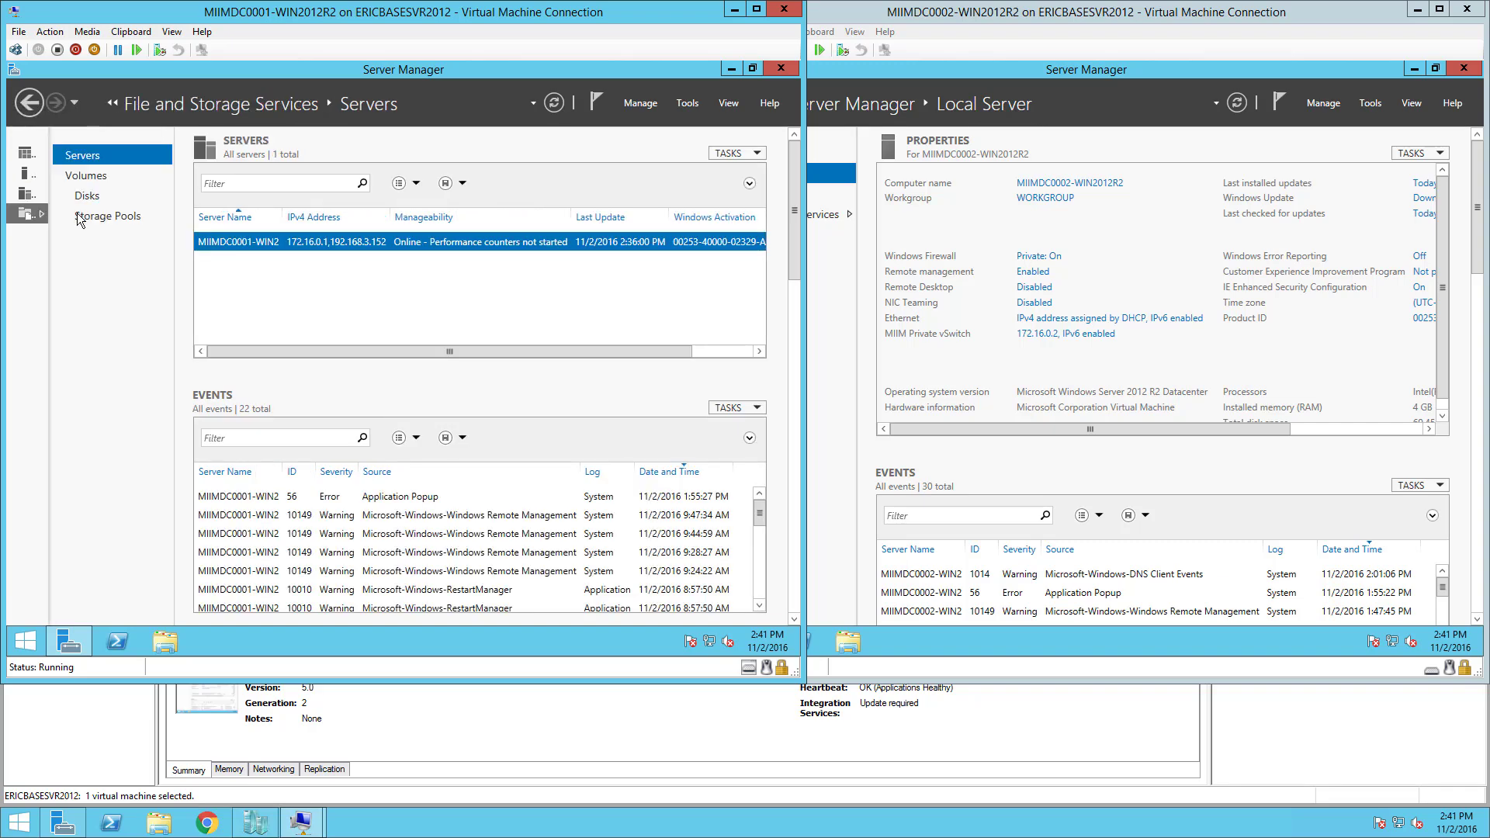
pyautogui.click(80, 215)
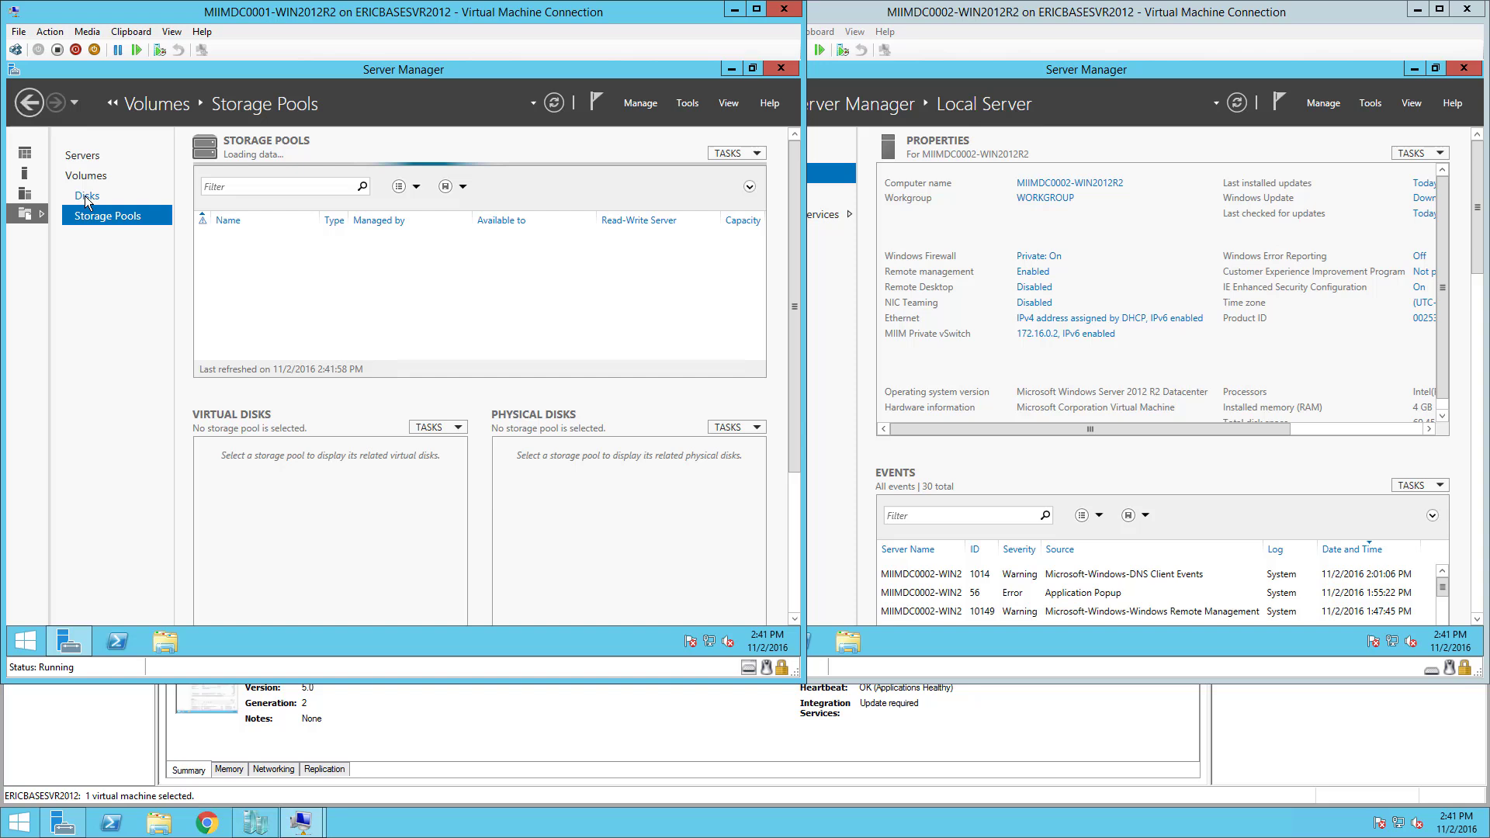
pyautogui.click(87, 198)
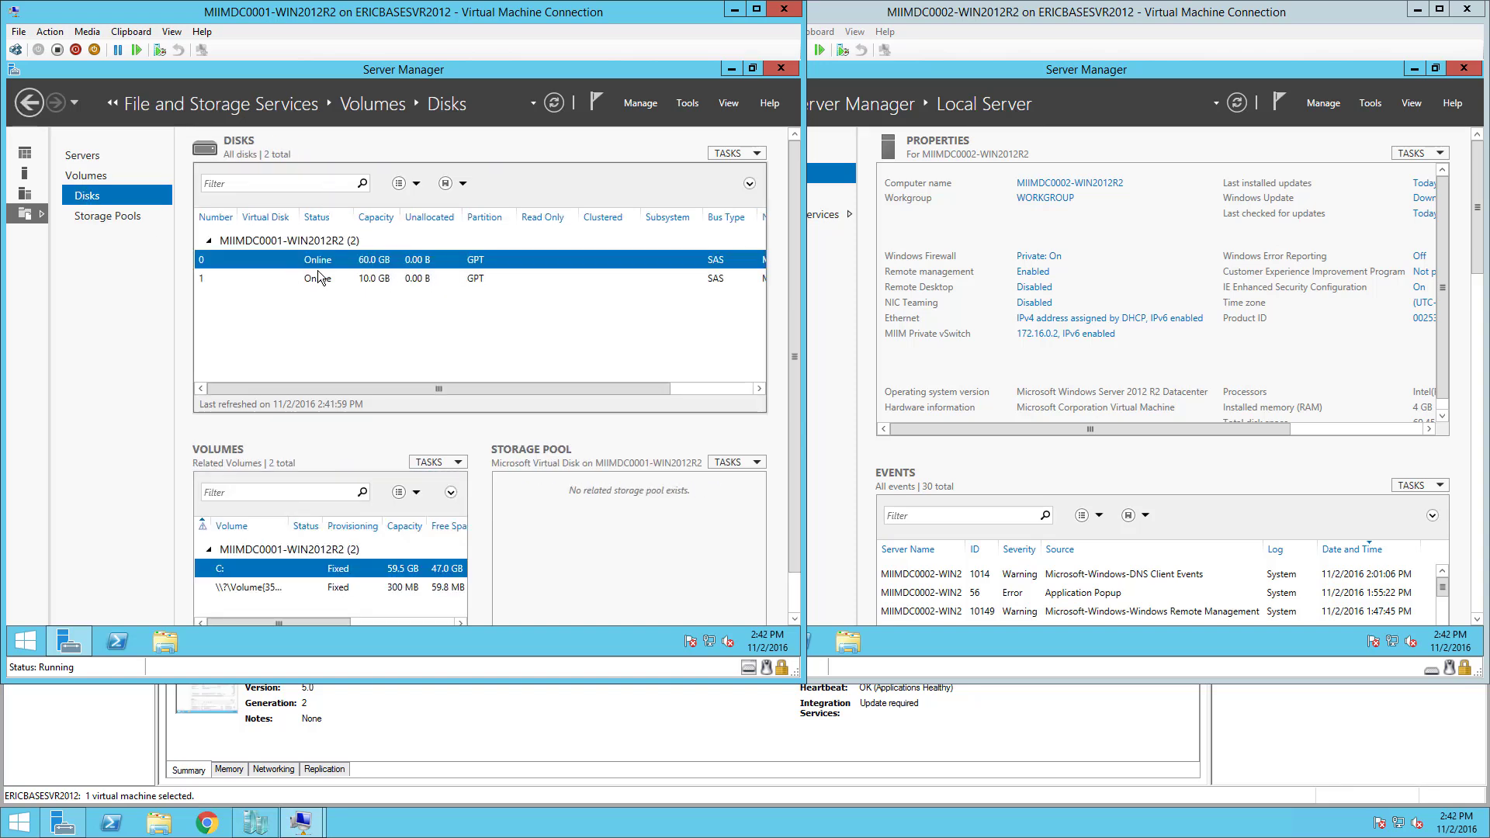
pyautogui.click(26, 171)
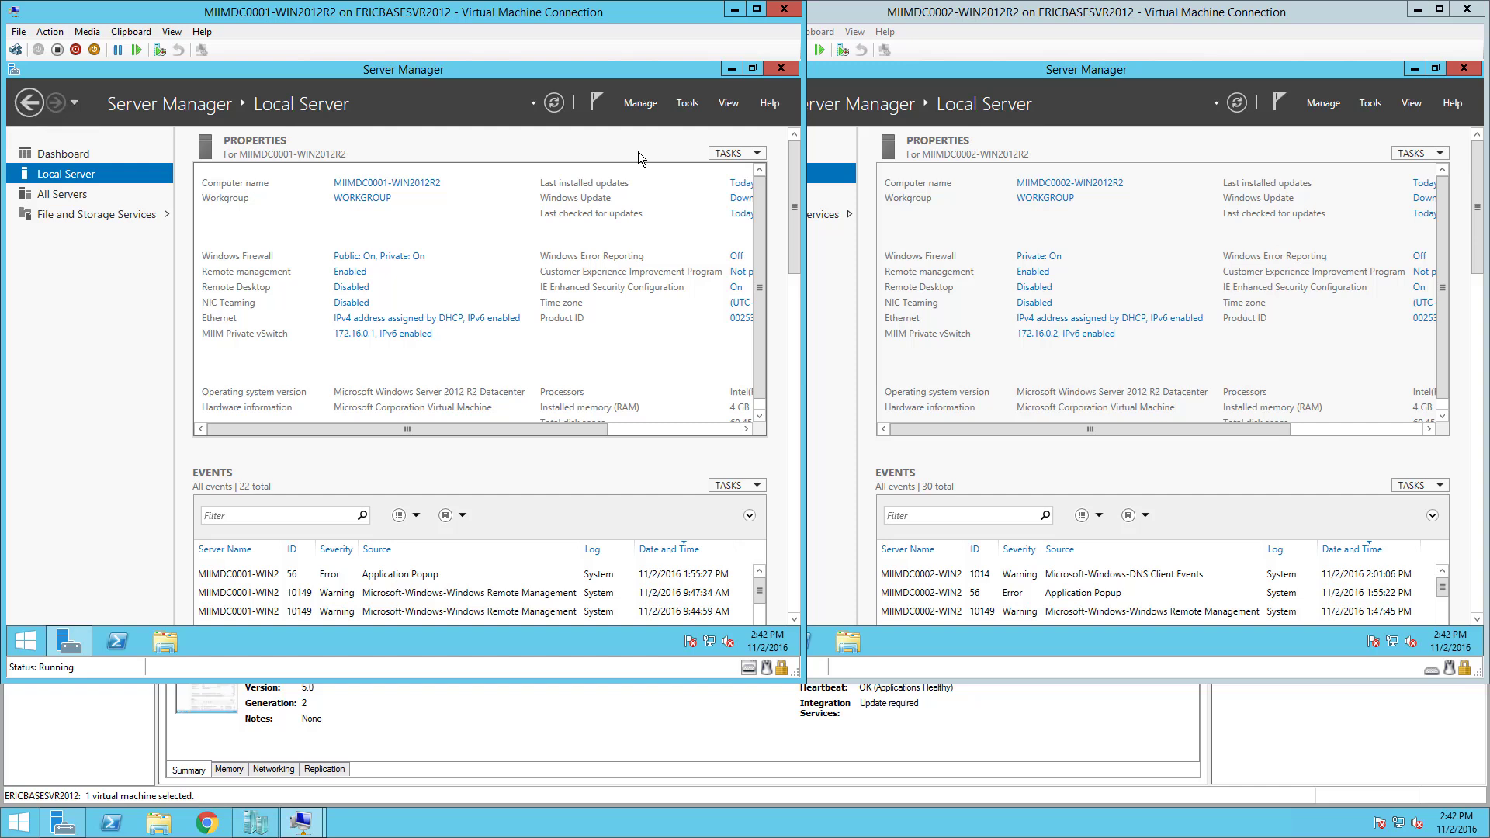
# Launch Add Roles and Features with role-based installation on this server, reaching Server Roles.
pyautogui.click(640, 104)
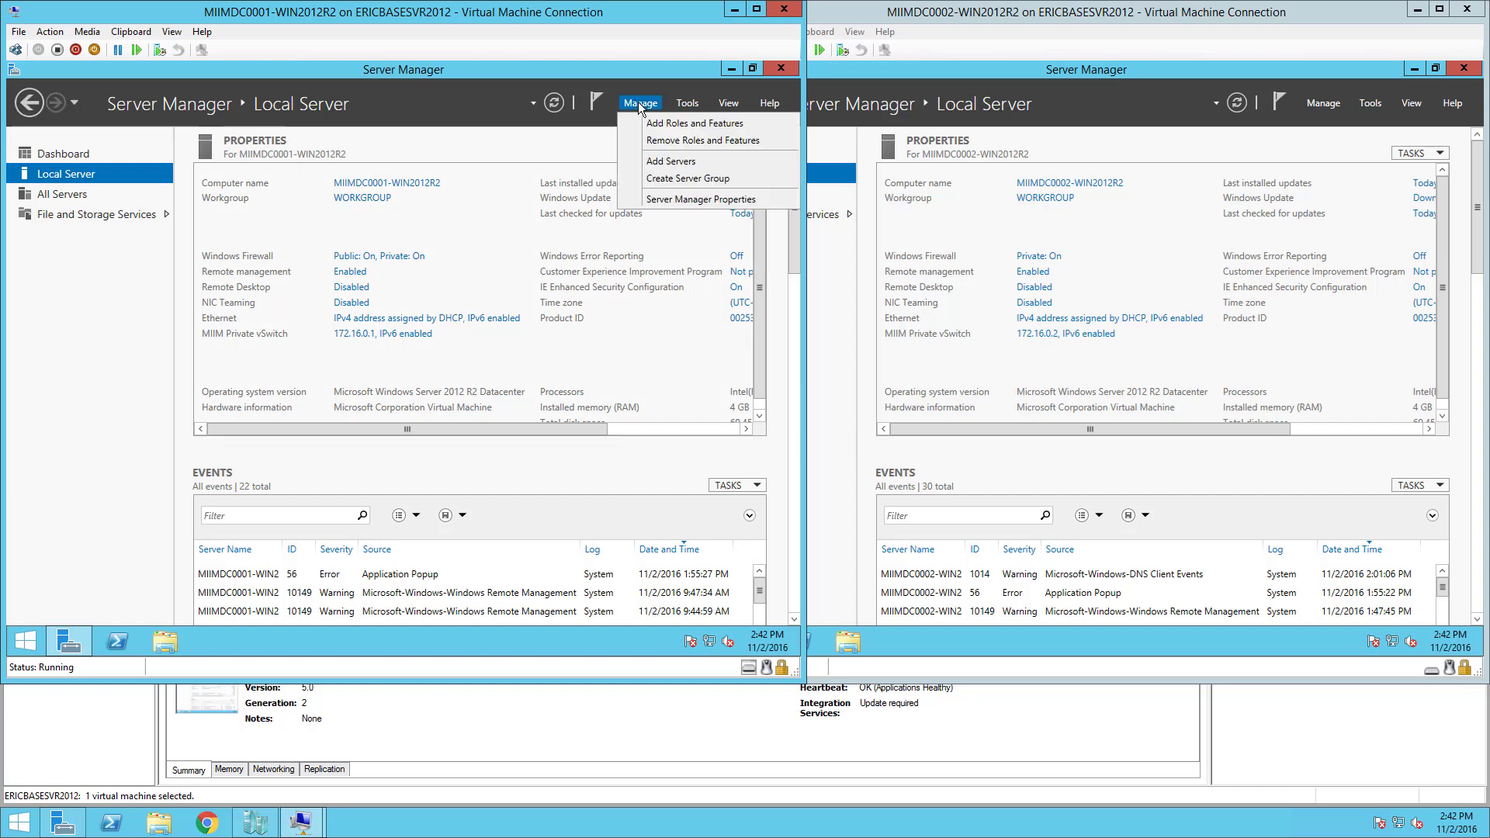
pyautogui.click(661, 122)
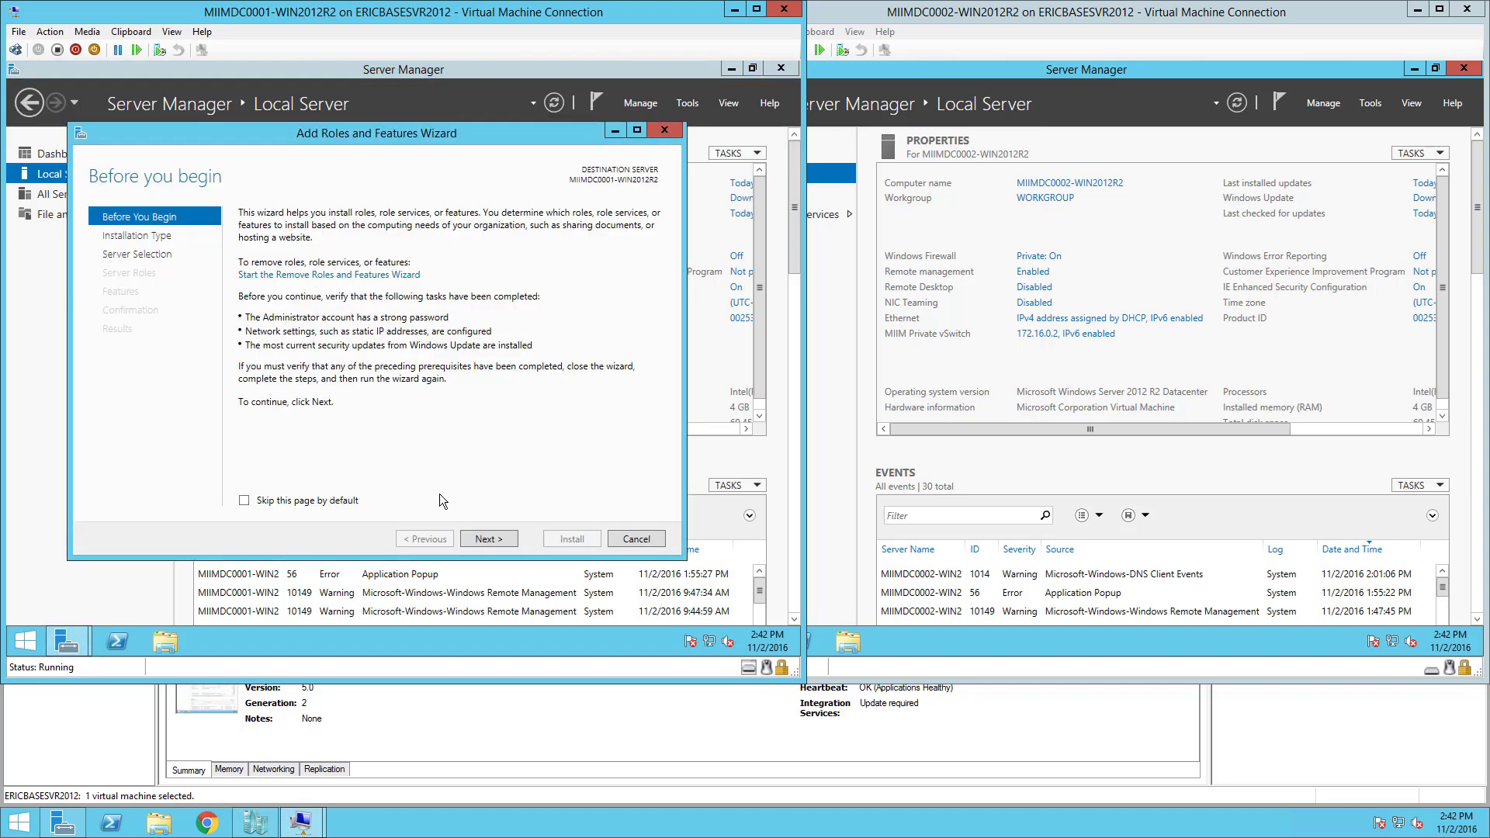
pyautogui.click(497, 538)
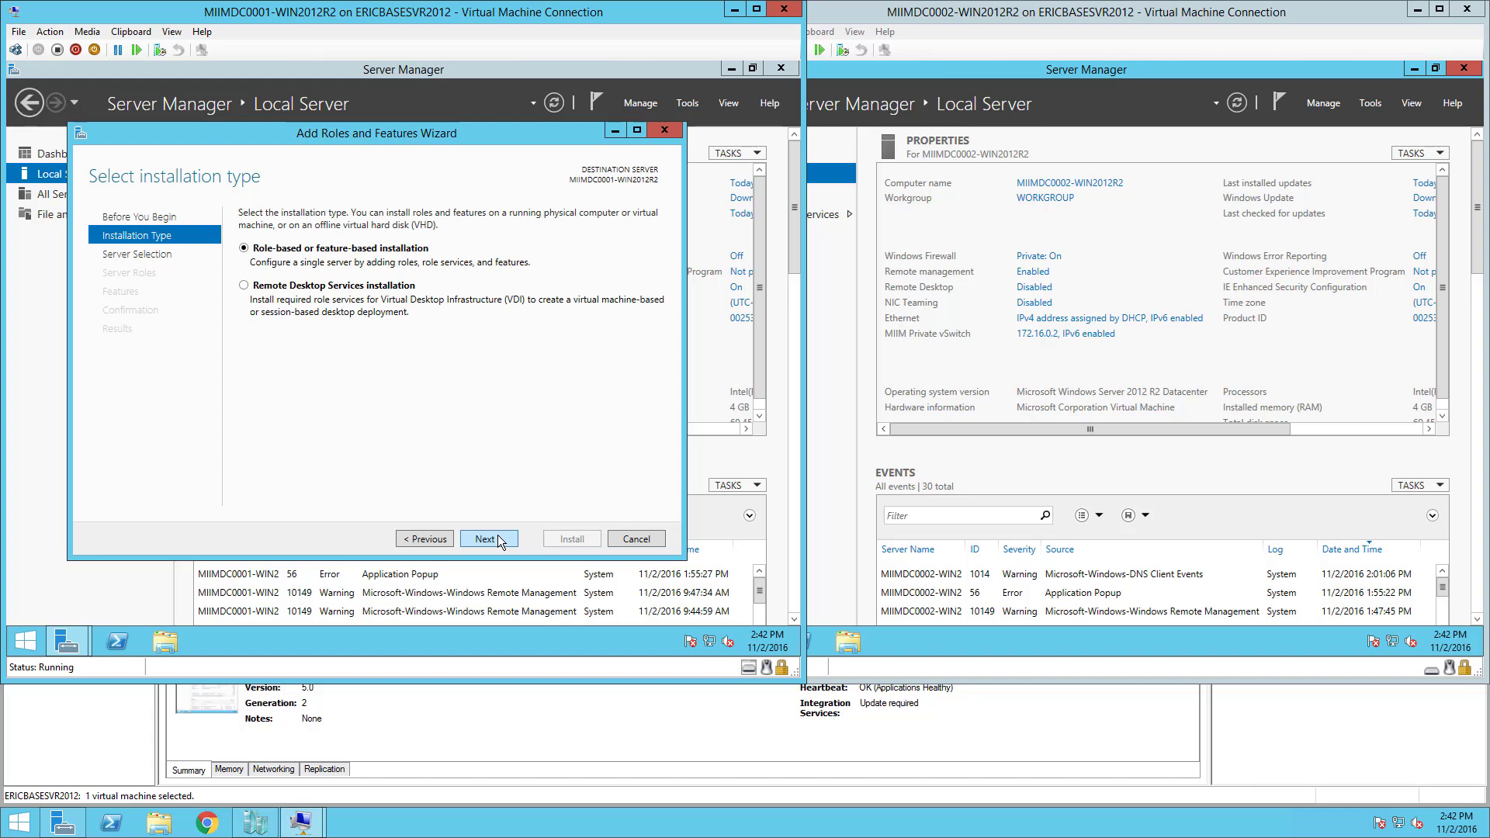
pyautogui.click(494, 539)
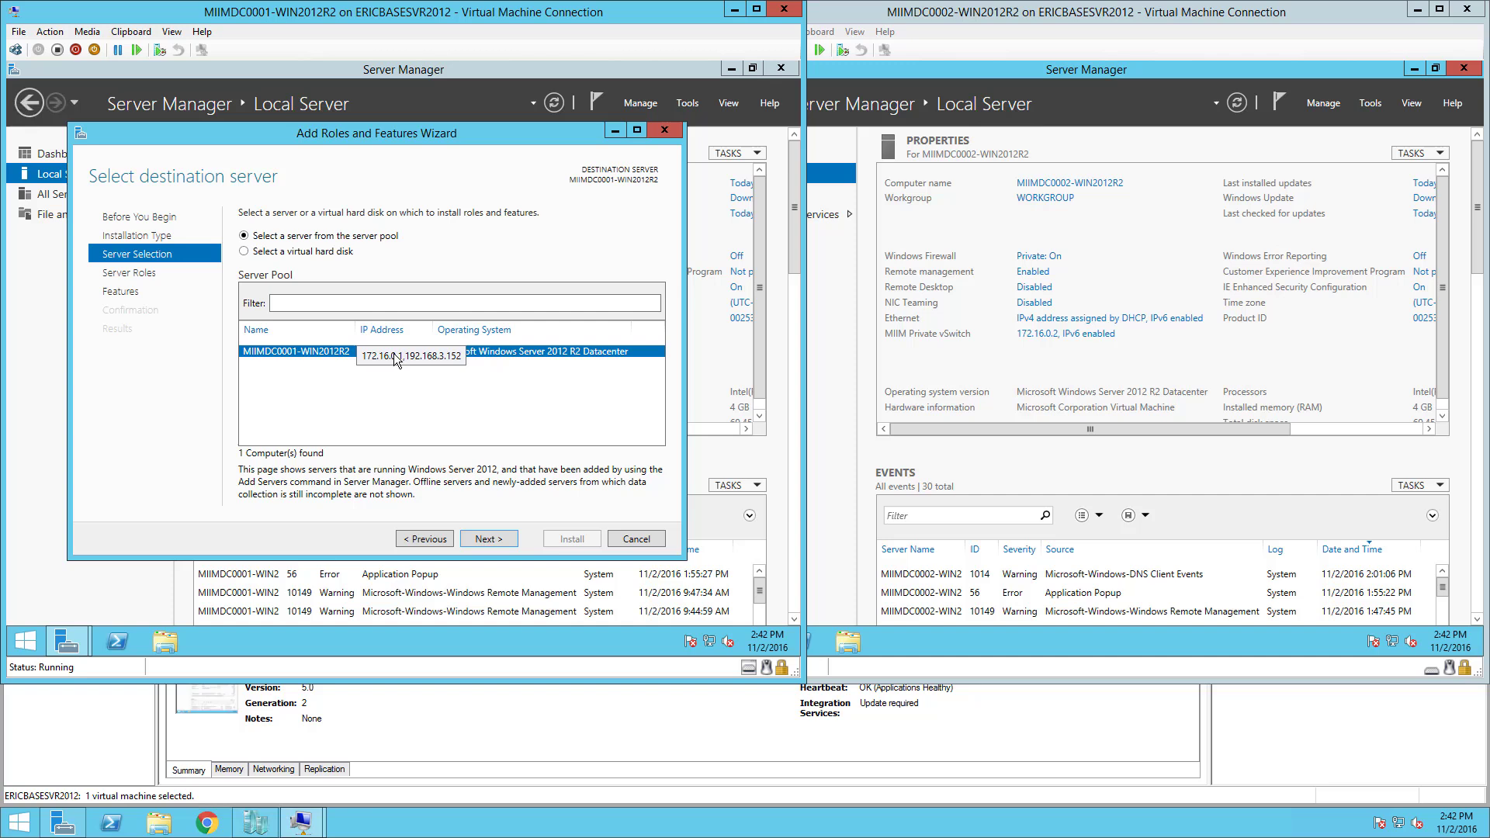
pyautogui.click(495, 537)
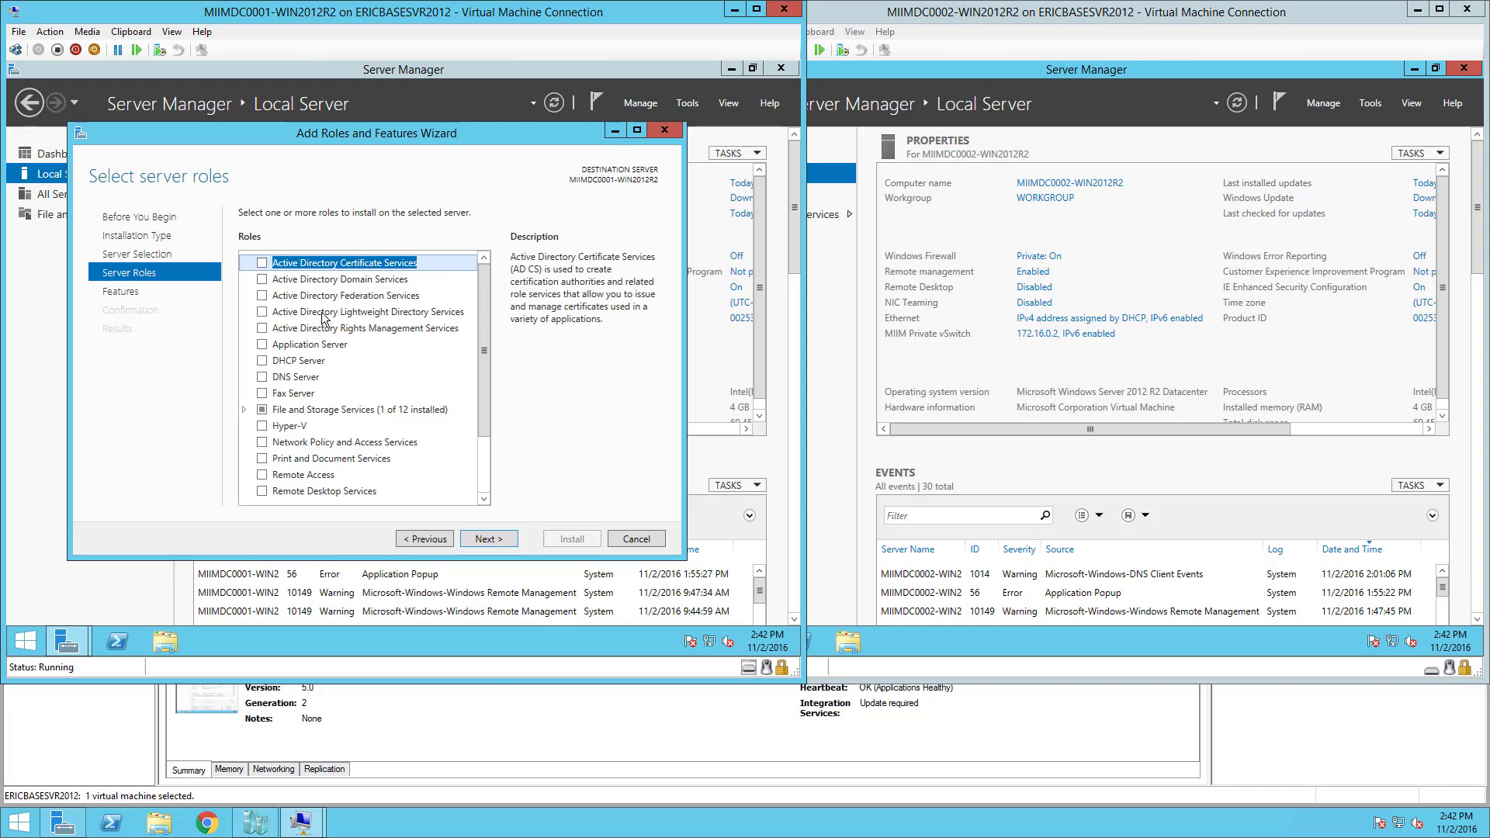
# Select Active Directory Domain Services with its management tools and allow automatic restarts.
pyautogui.click(263, 279)
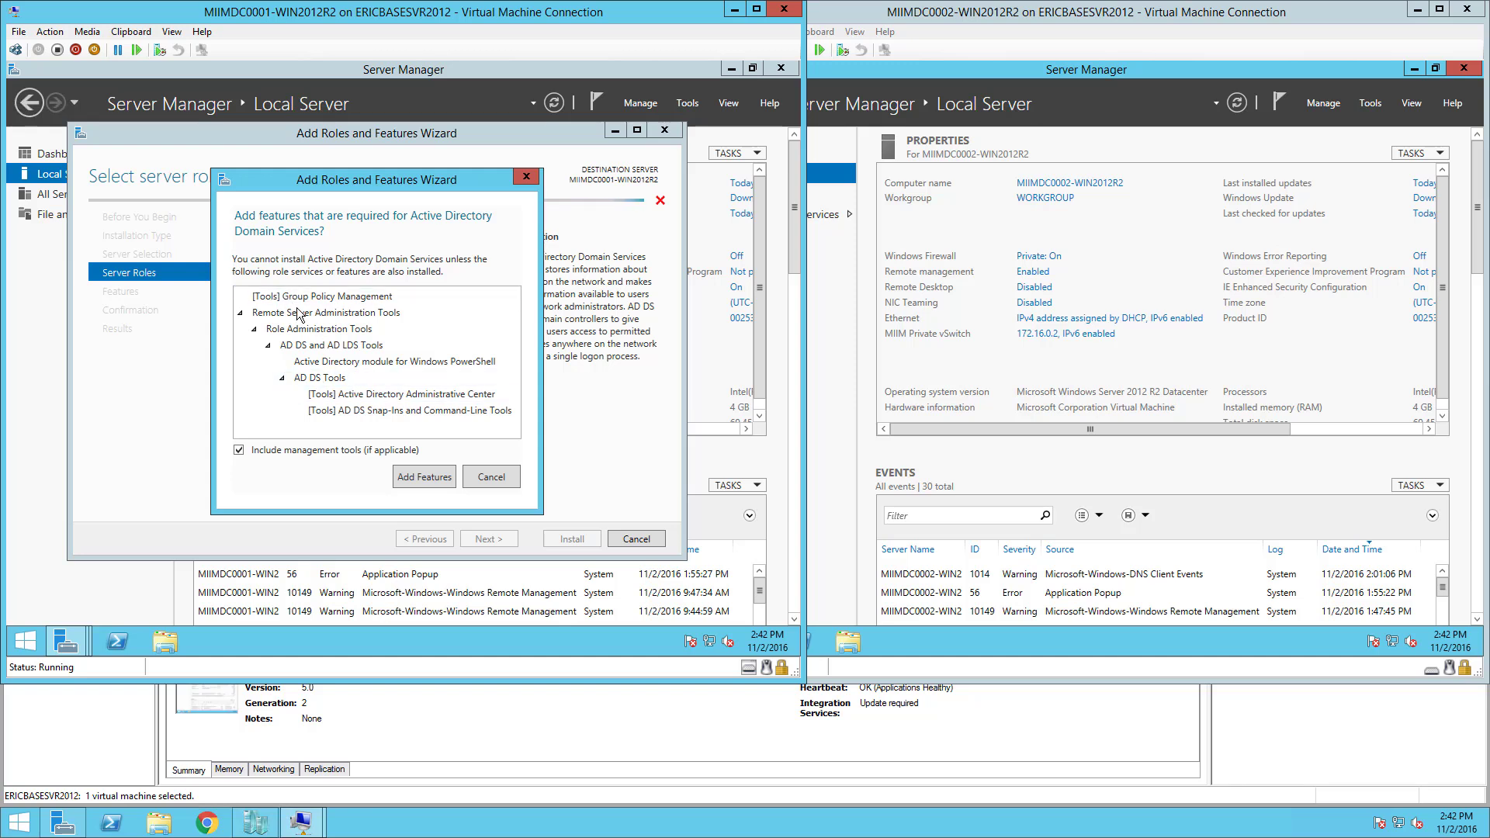
pyautogui.click(425, 476)
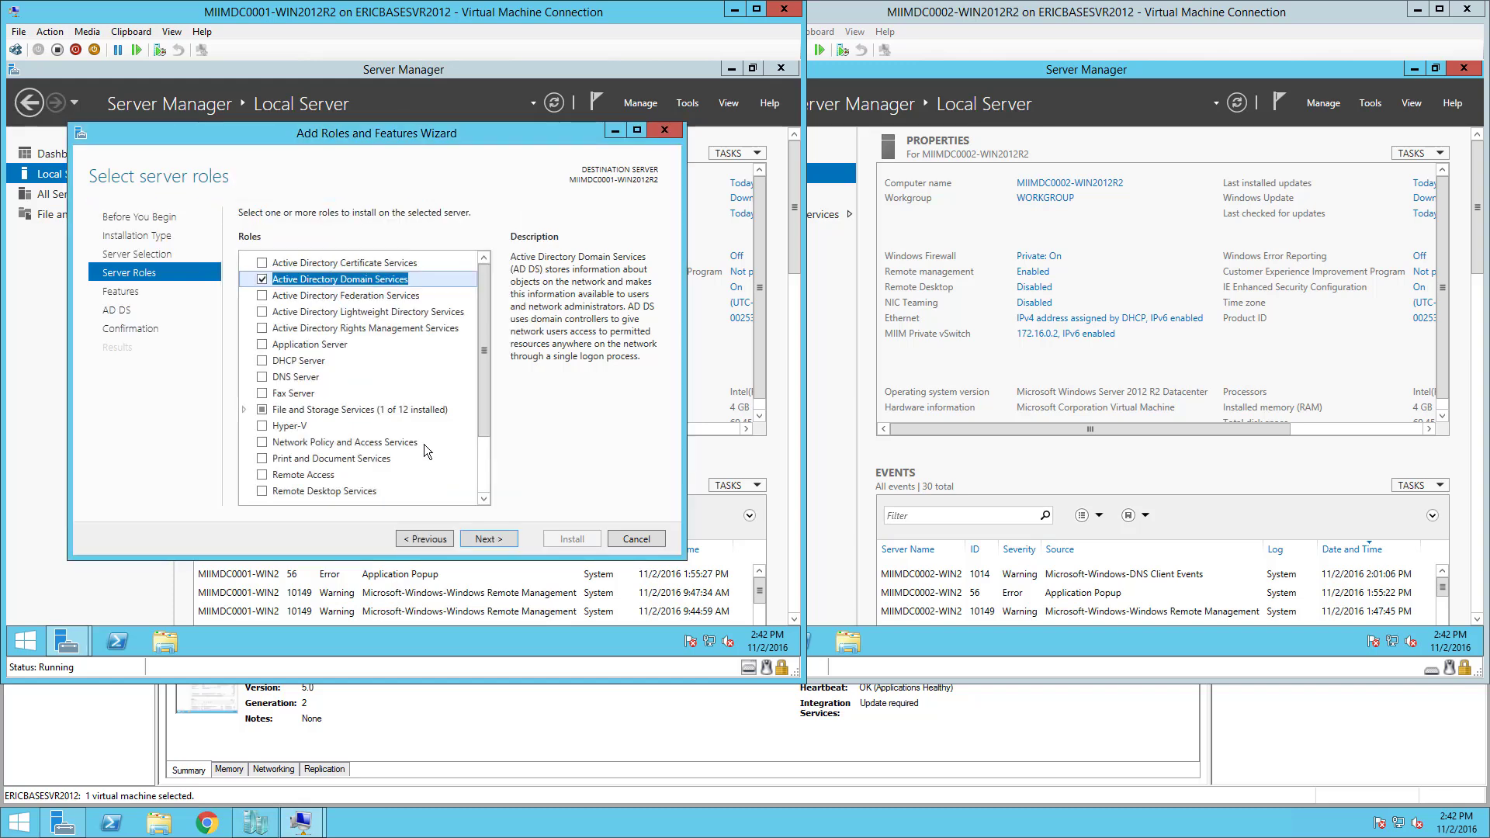
pyautogui.click(495, 536)
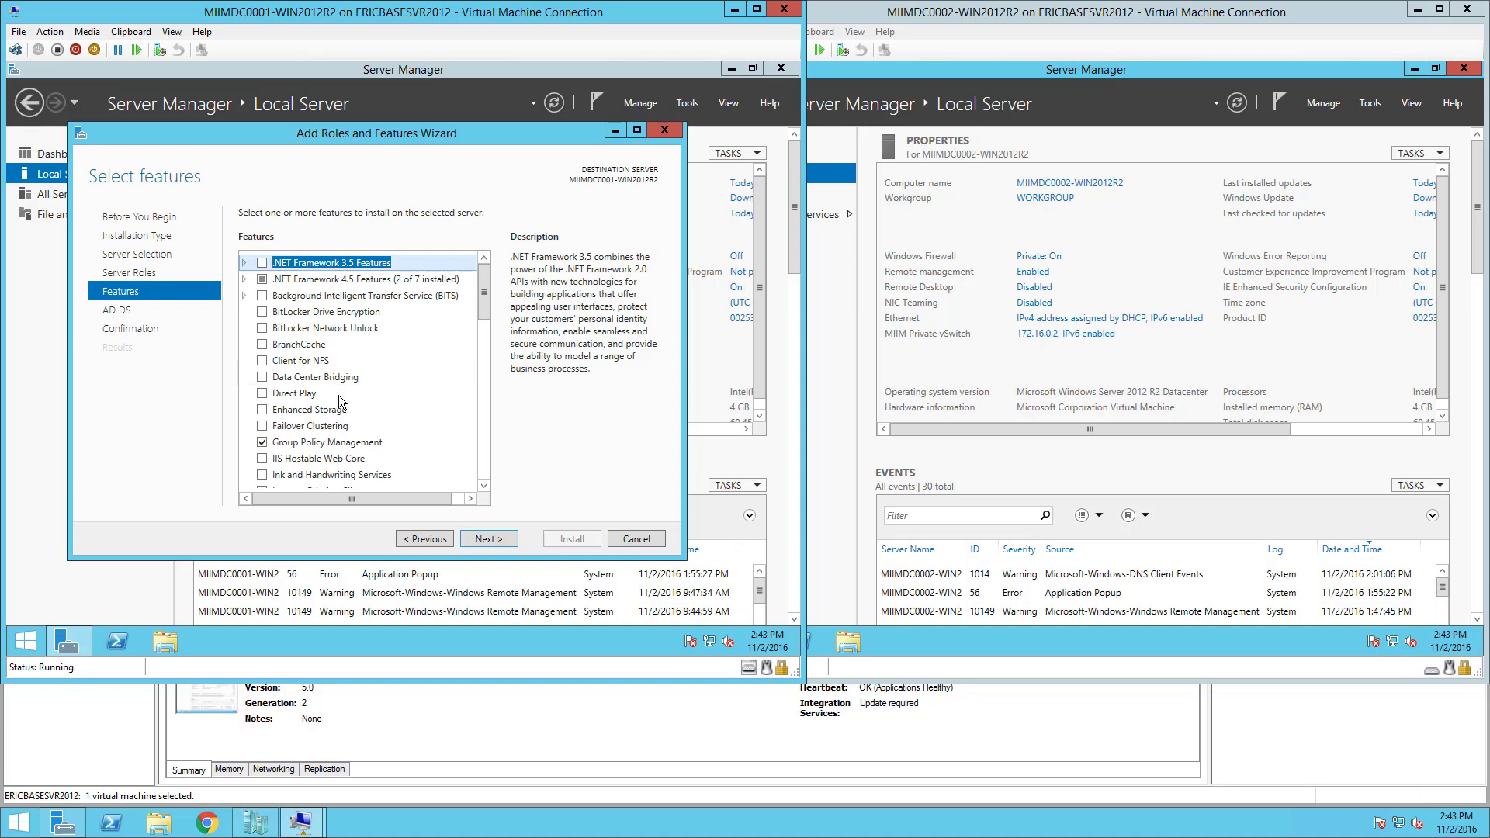
pyautogui.click(497, 537)
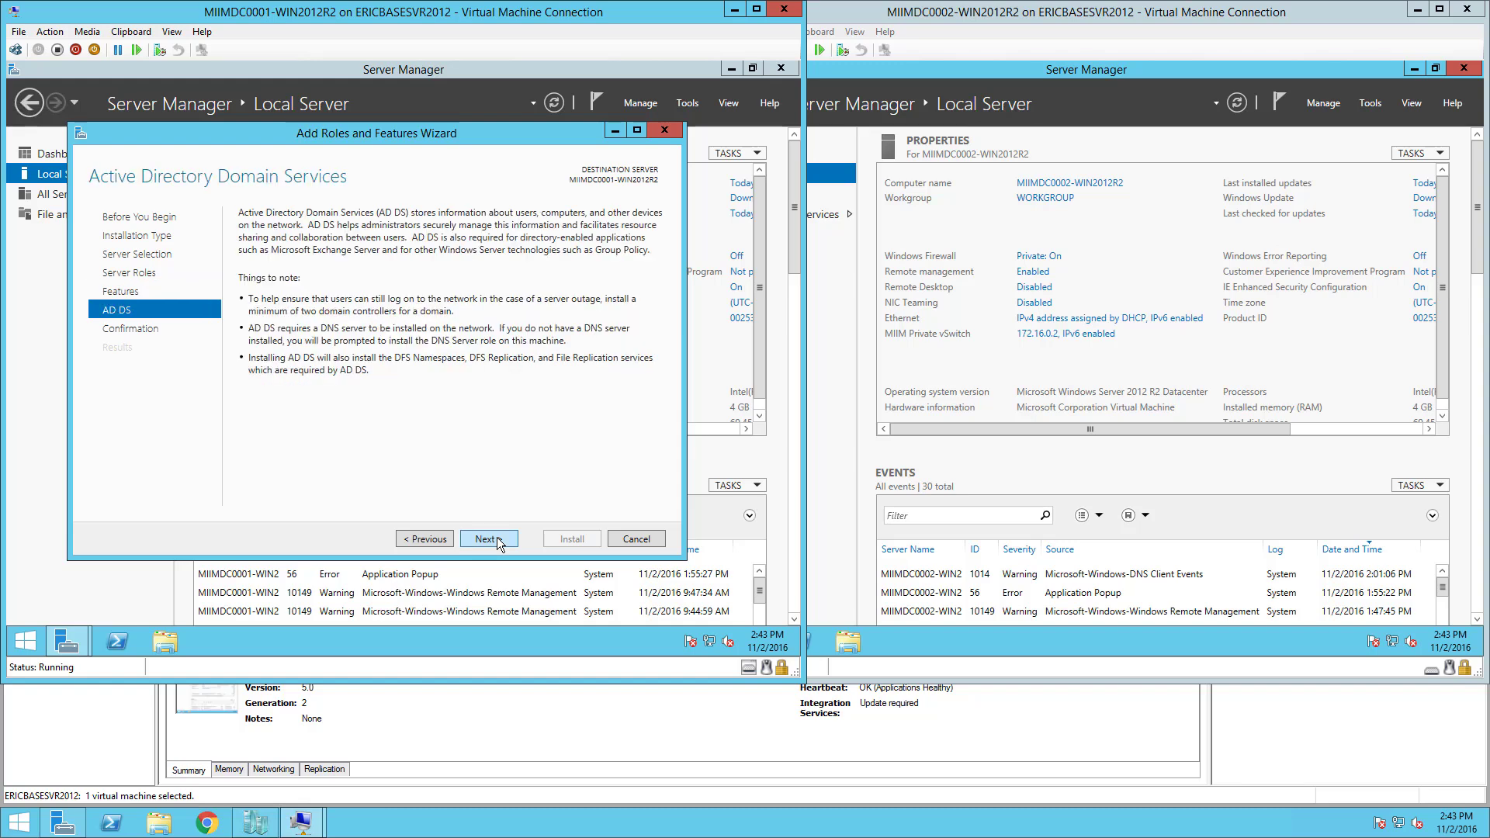
pyautogui.click(497, 537)
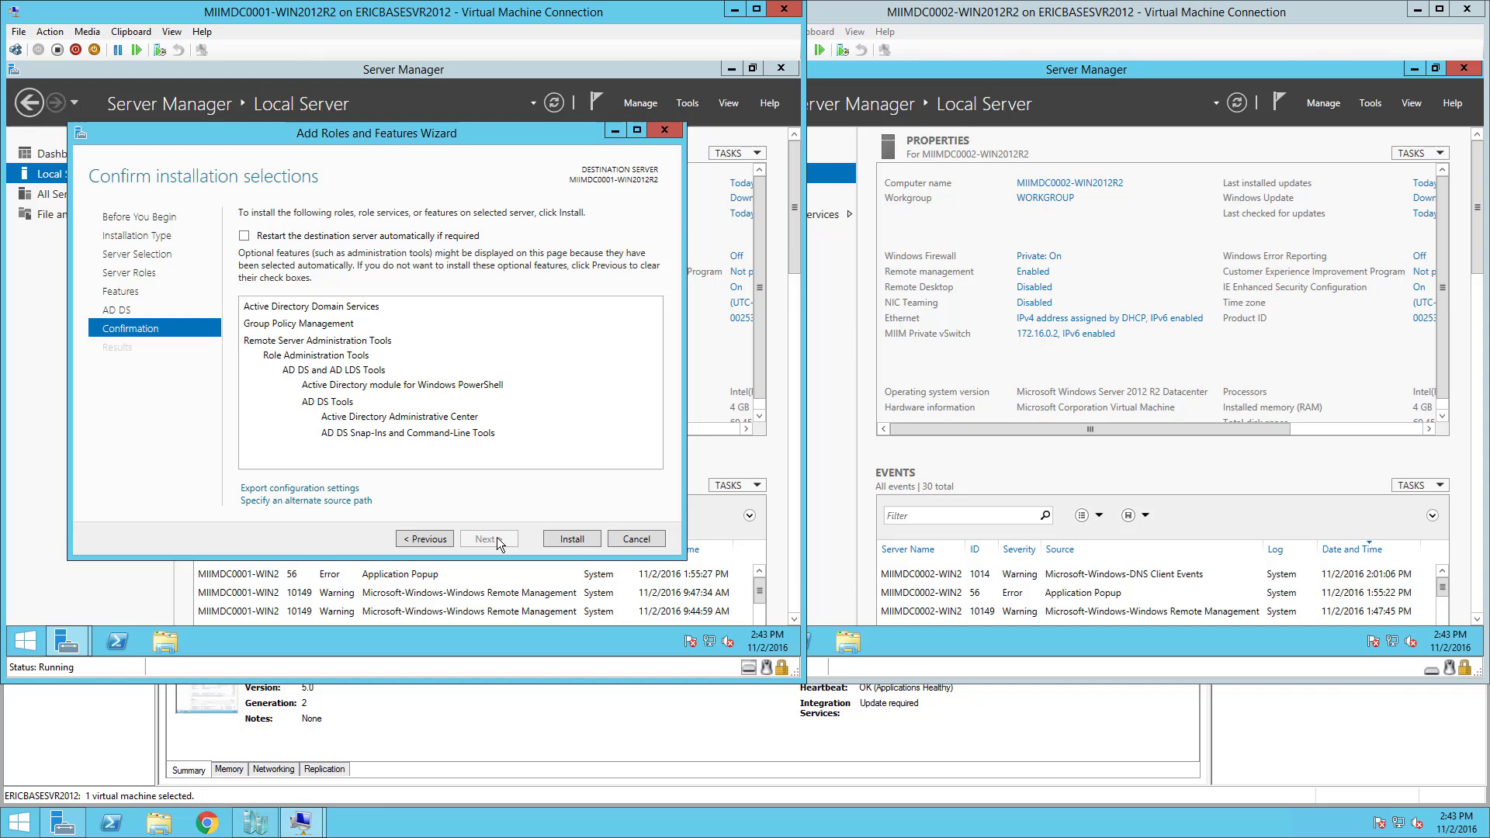
pyautogui.click(243, 236)
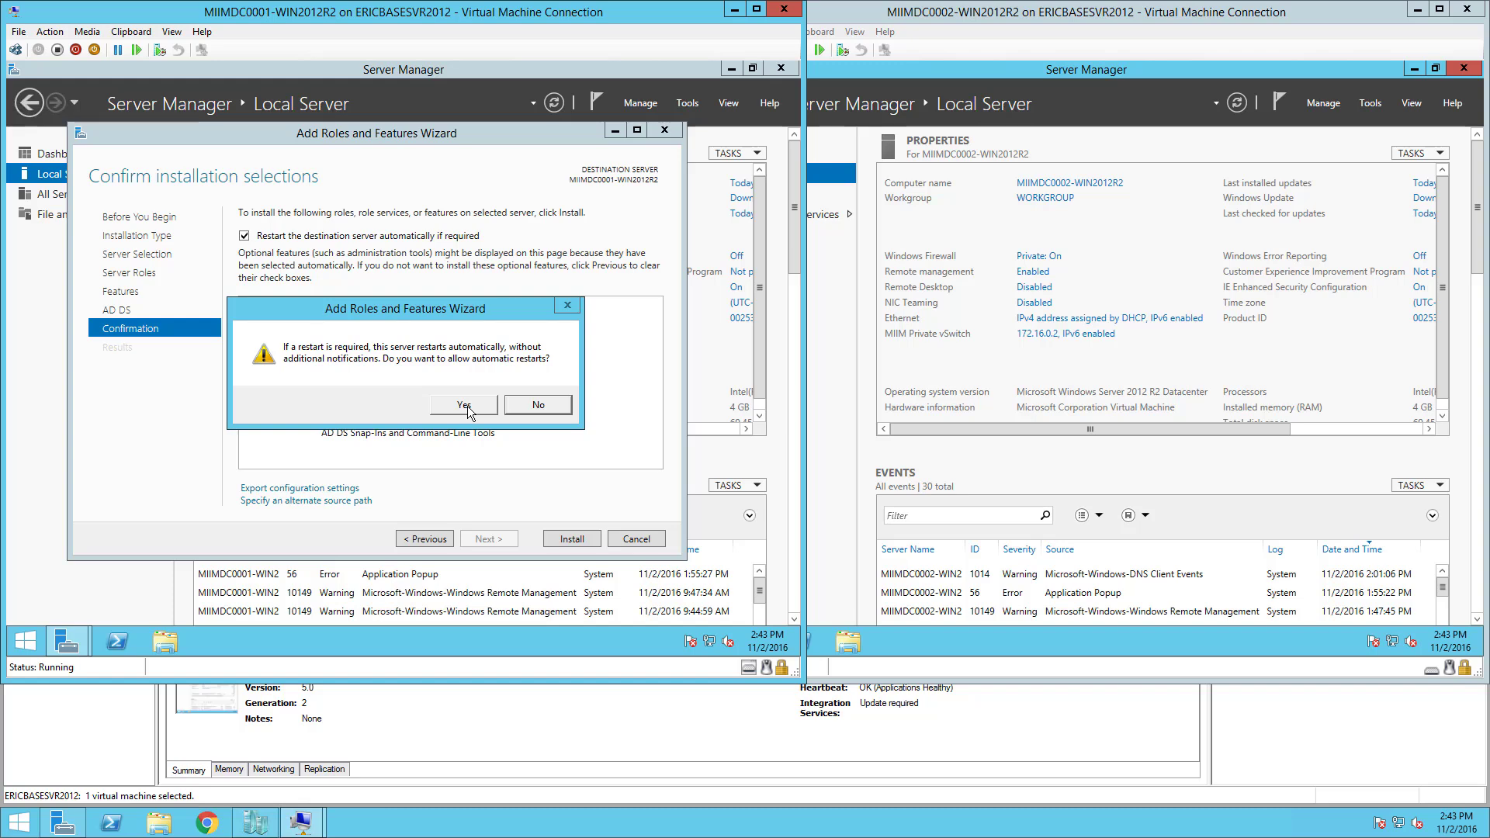
pyautogui.click(464, 405)
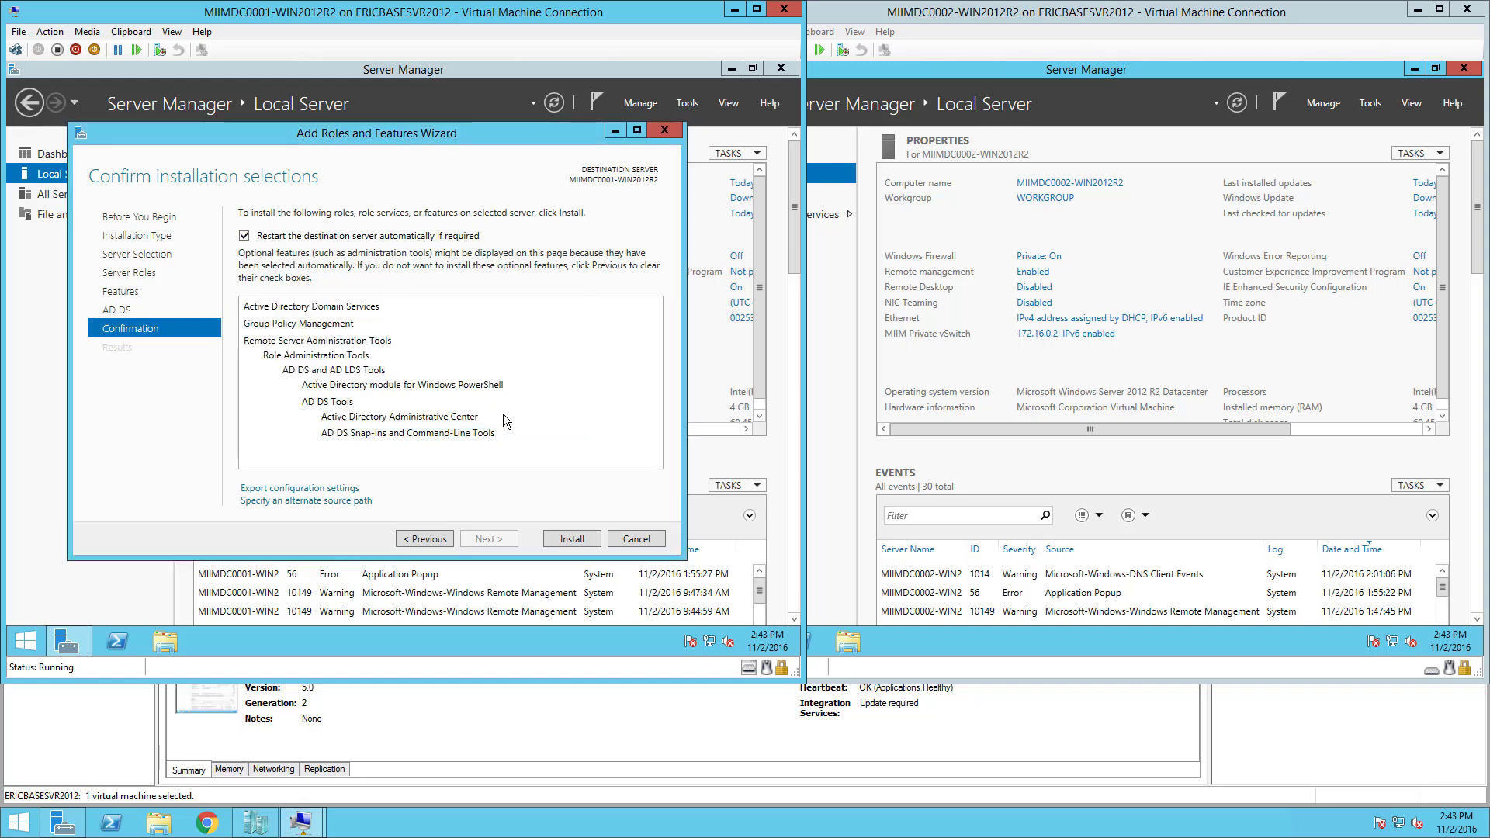
# Install AD DS on MIIMDC0001 and wait until it completes successfully.
pyautogui.click(572, 539)
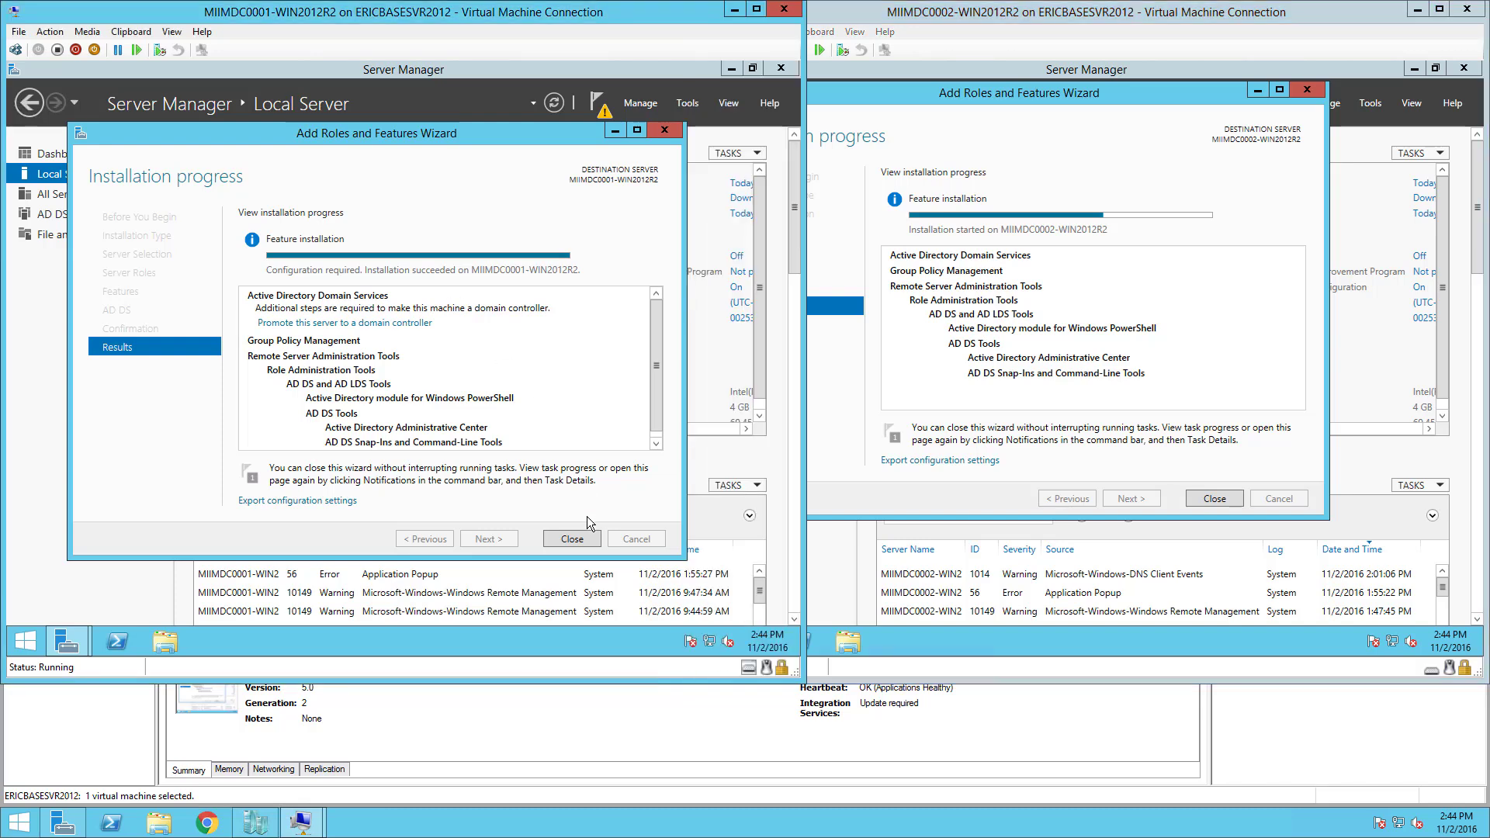
# Close the finished wizard and dismiss the Feature installation notification.
pyautogui.click(574, 539)
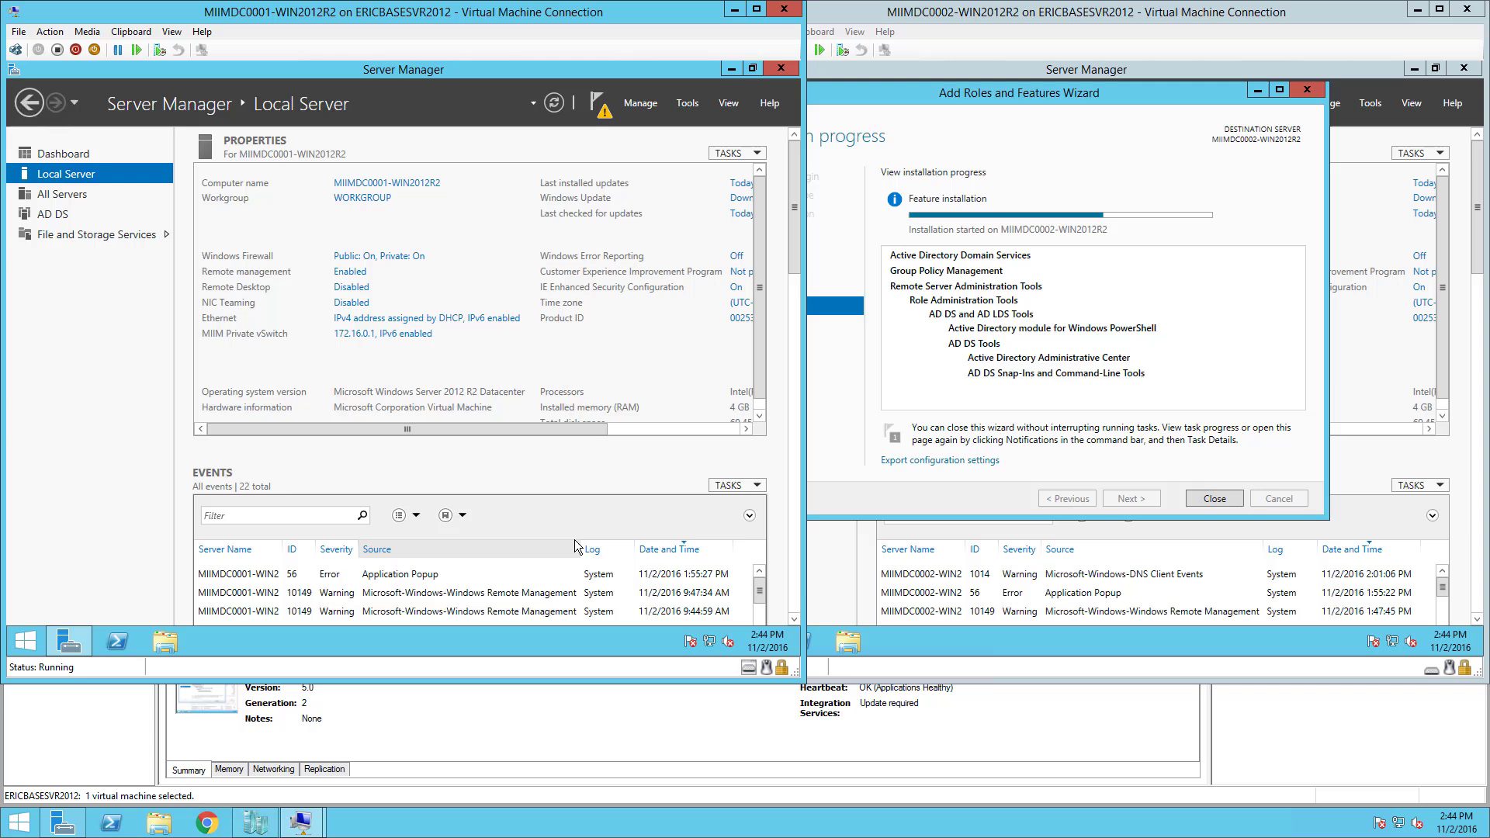
pyautogui.click(602, 116)
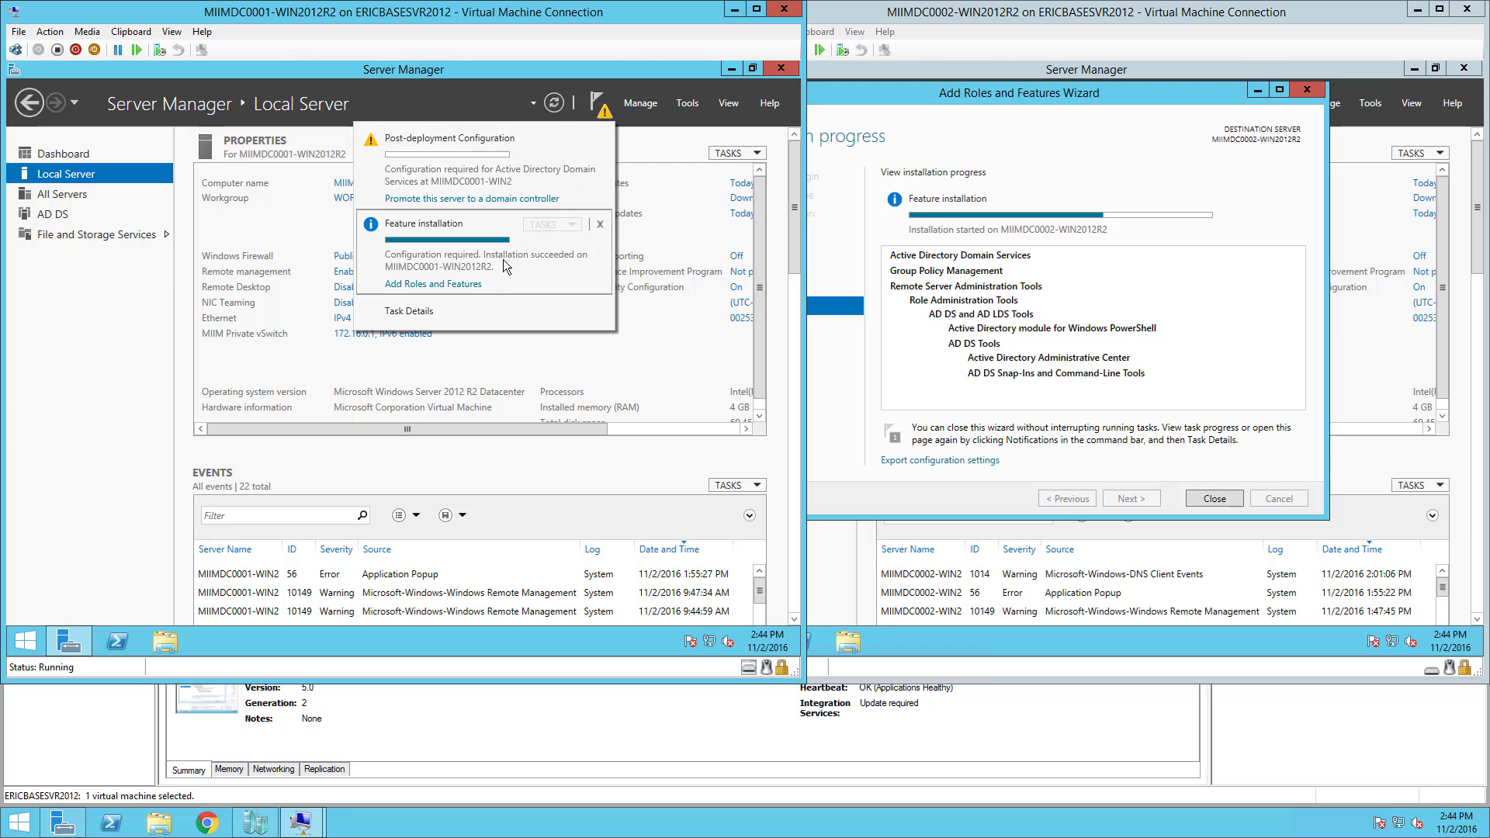
pyautogui.click(604, 225)
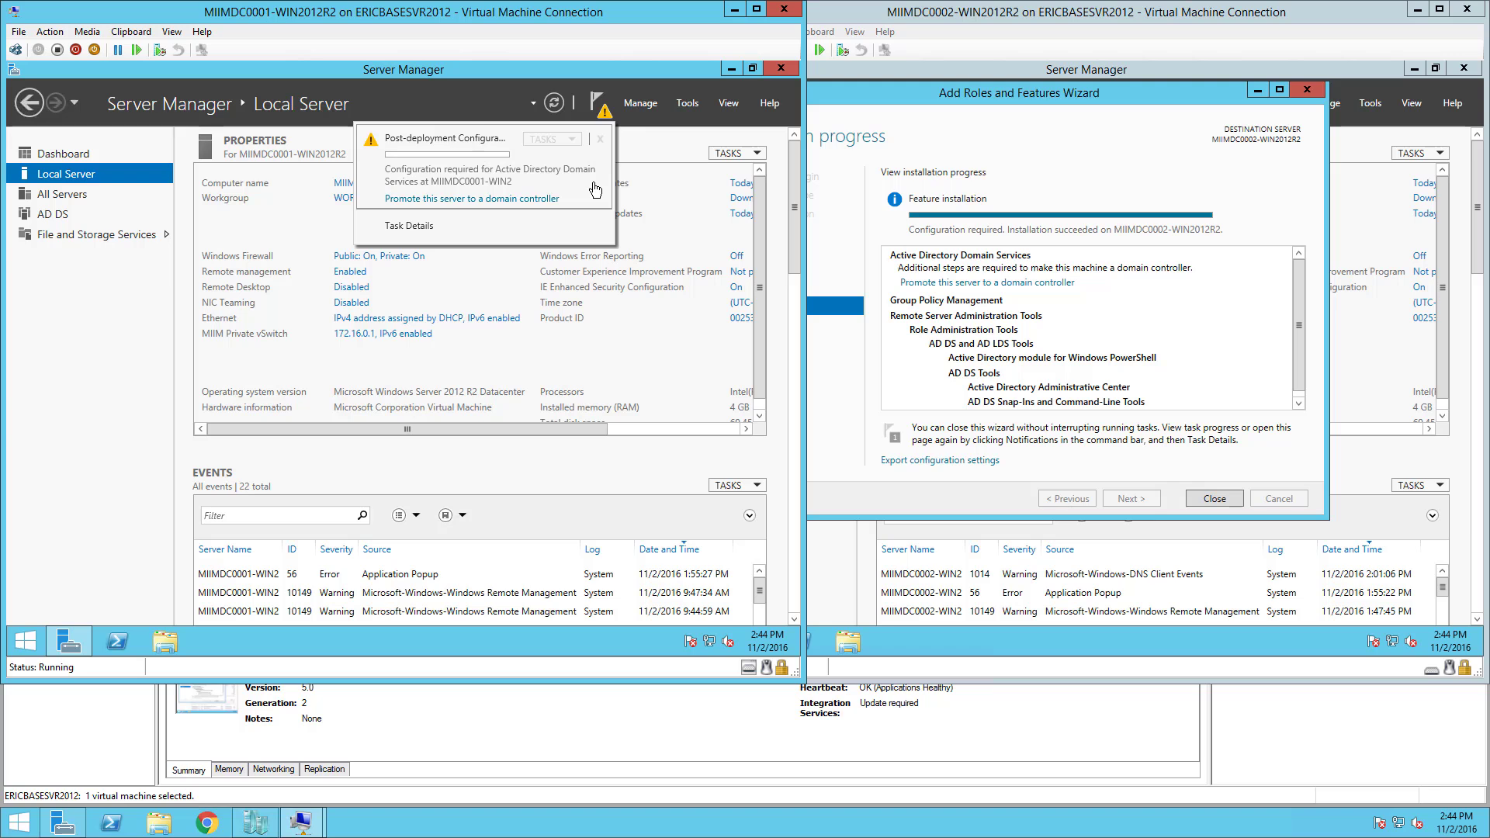
# Choose to add a new forest with root domain corp.miim.com in the promotion wizard.
pyautogui.click(521, 200)
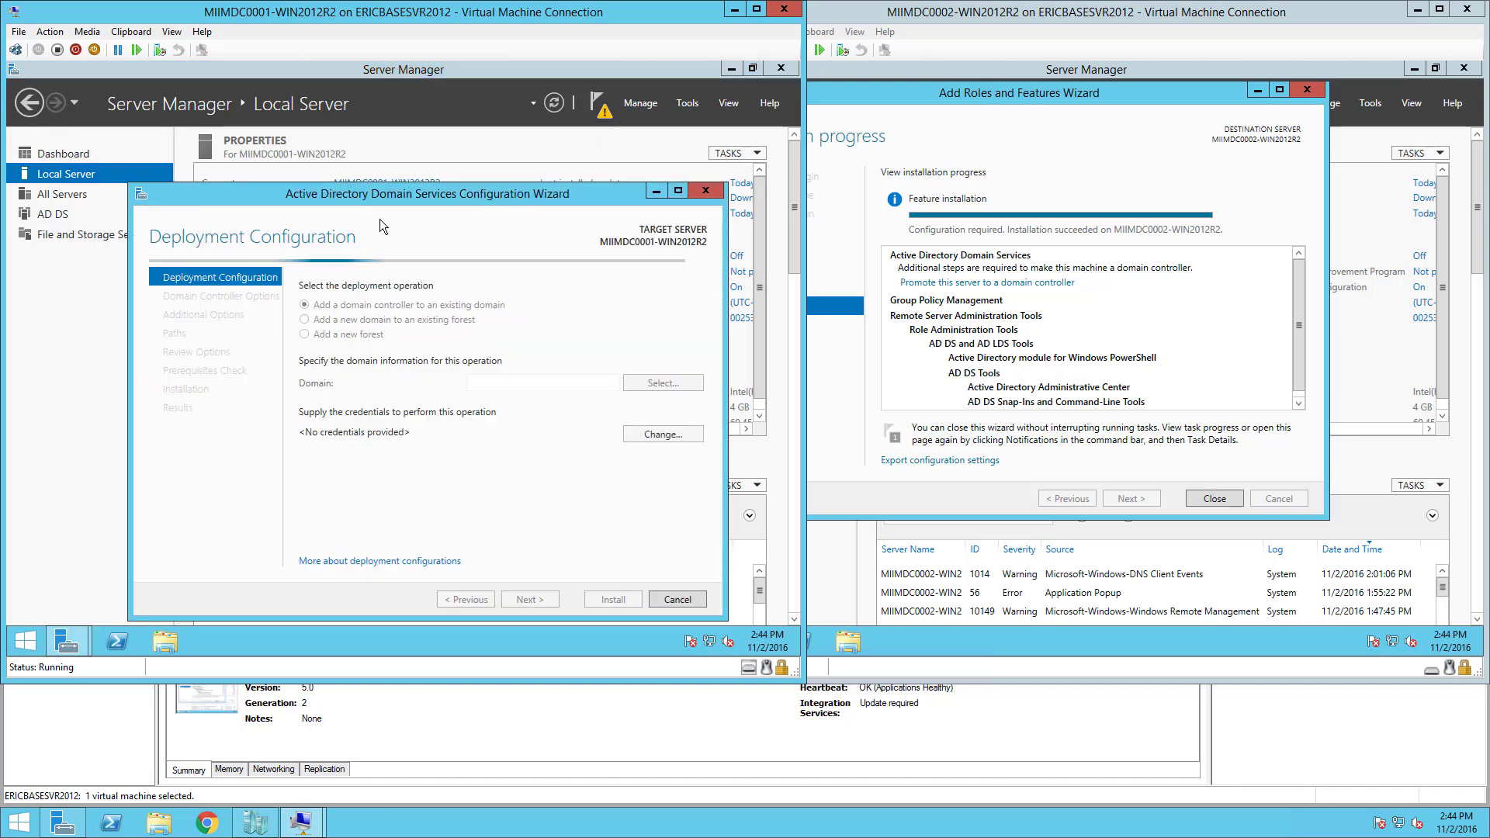
pyautogui.moveTo(375, 196); pyautogui.dragTo(370, 137)
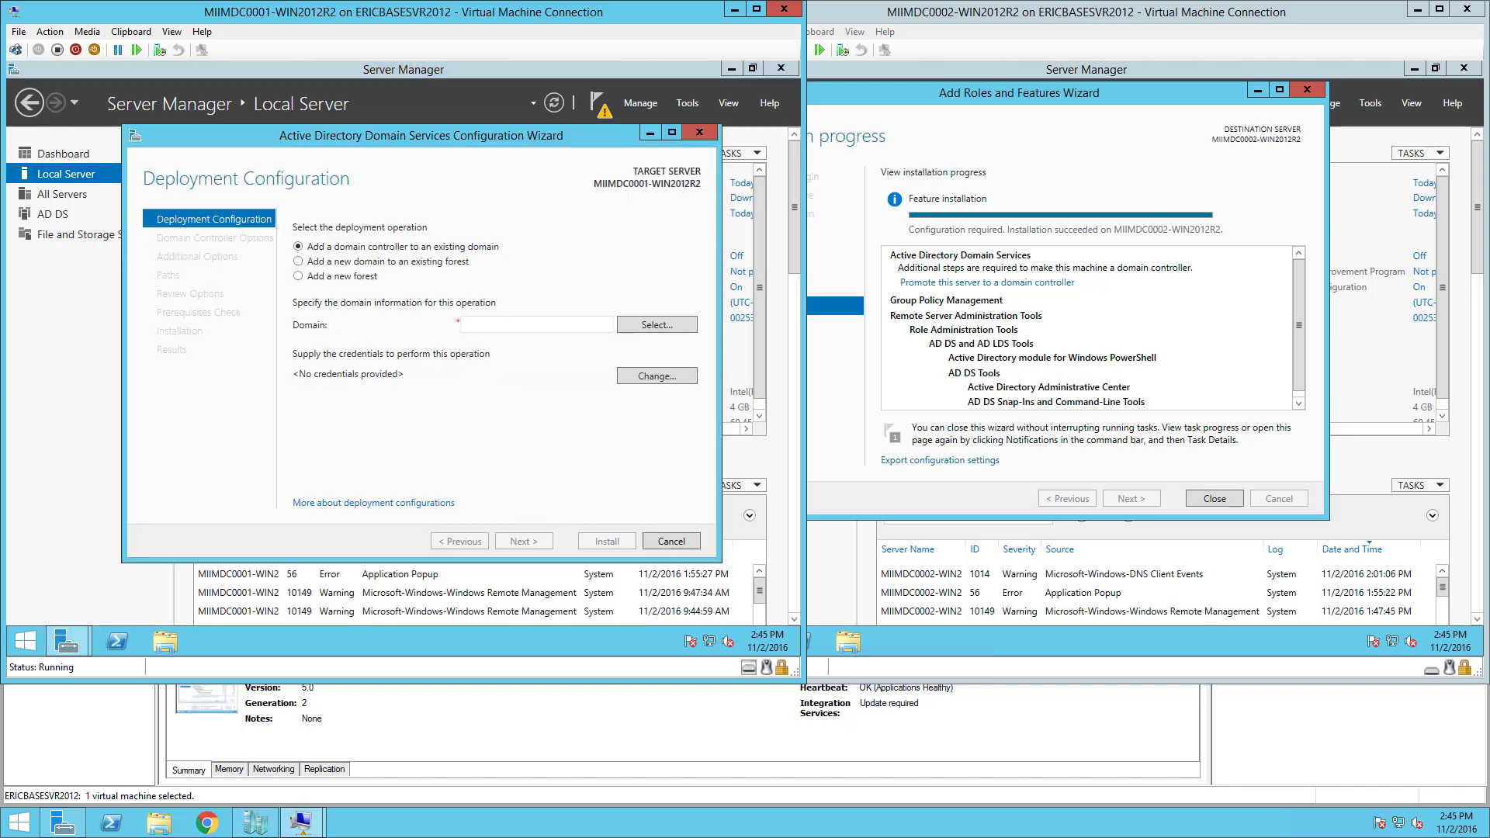
pyautogui.click(299, 277)
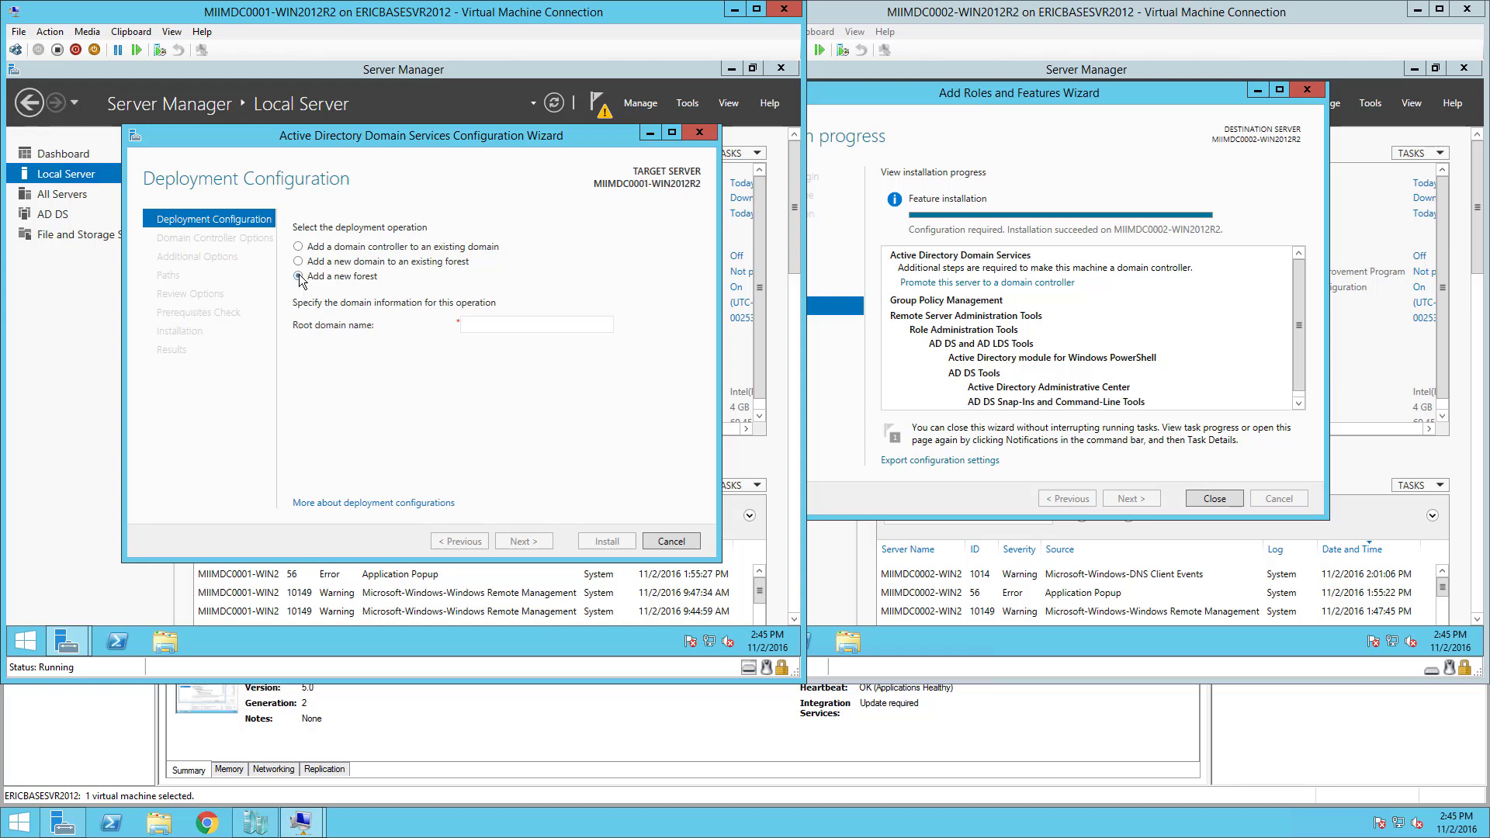
pyautogui.click(487, 324)
pyautogui.write('corp')
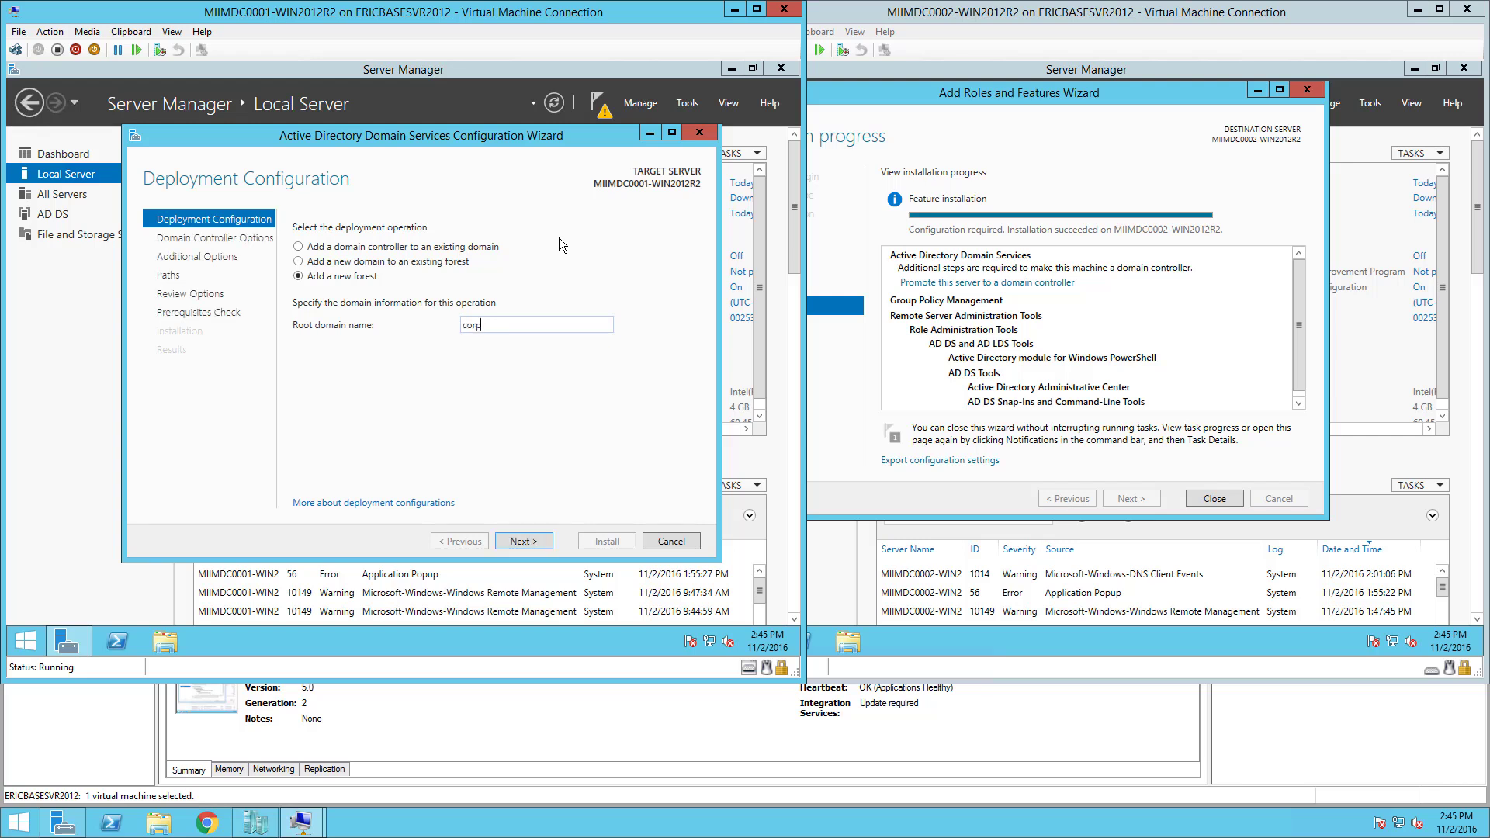
pyautogui.write('.miim.com')
pyautogui.click(528, 539)
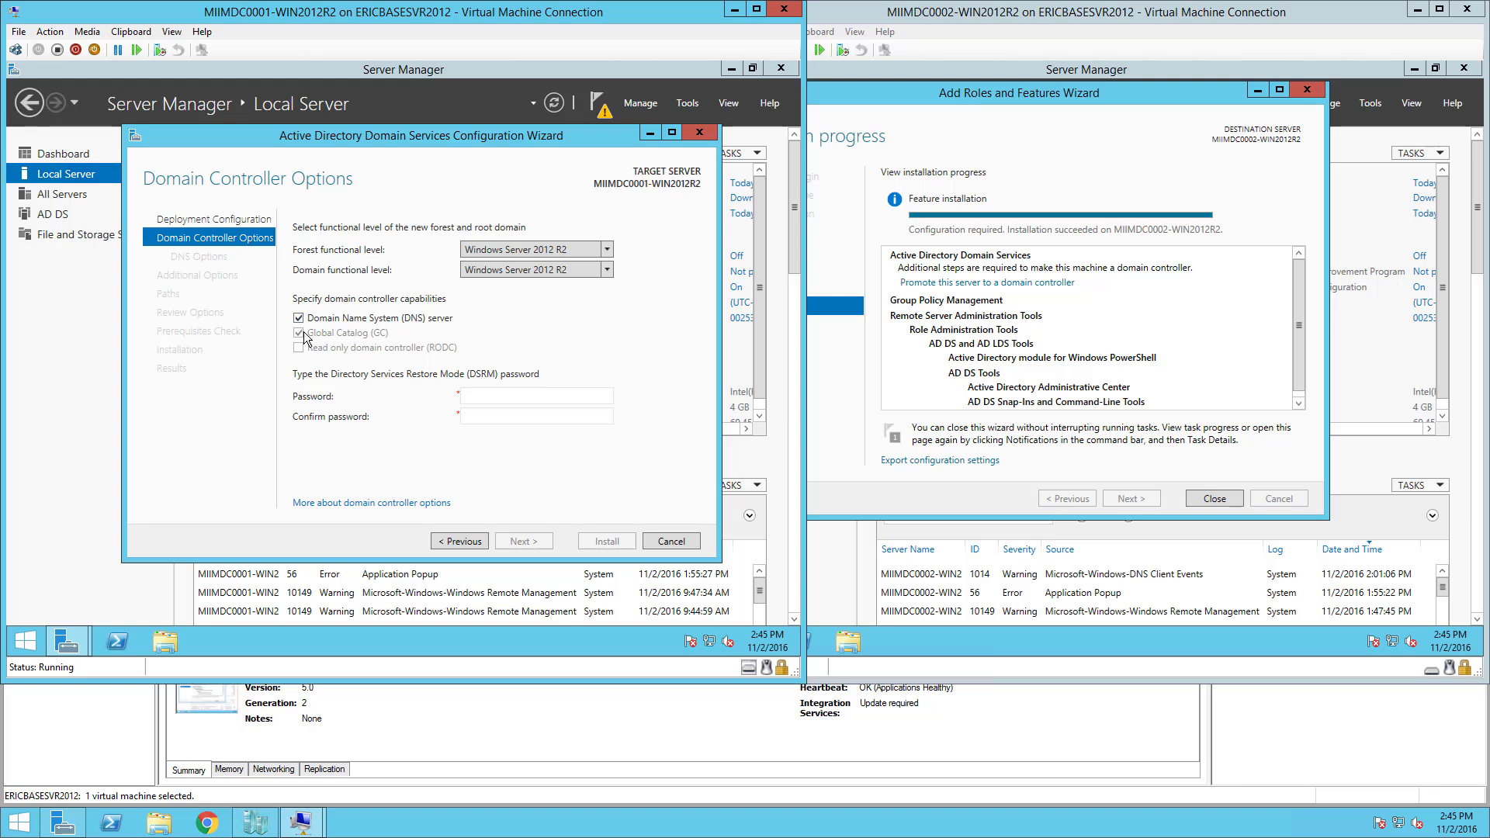
# Enter the DSRM password and retype it correctly in the confirmation field.
pyautogui.click(496, 397)
pyautogui.write('••••••••••••')
pyautogui.click(488, 420)
pyautogui.write('•••')
pyautogui.press('BackSpace')
pyautogui.press('BackSpace')
pyautogui.write('••••••••••••')
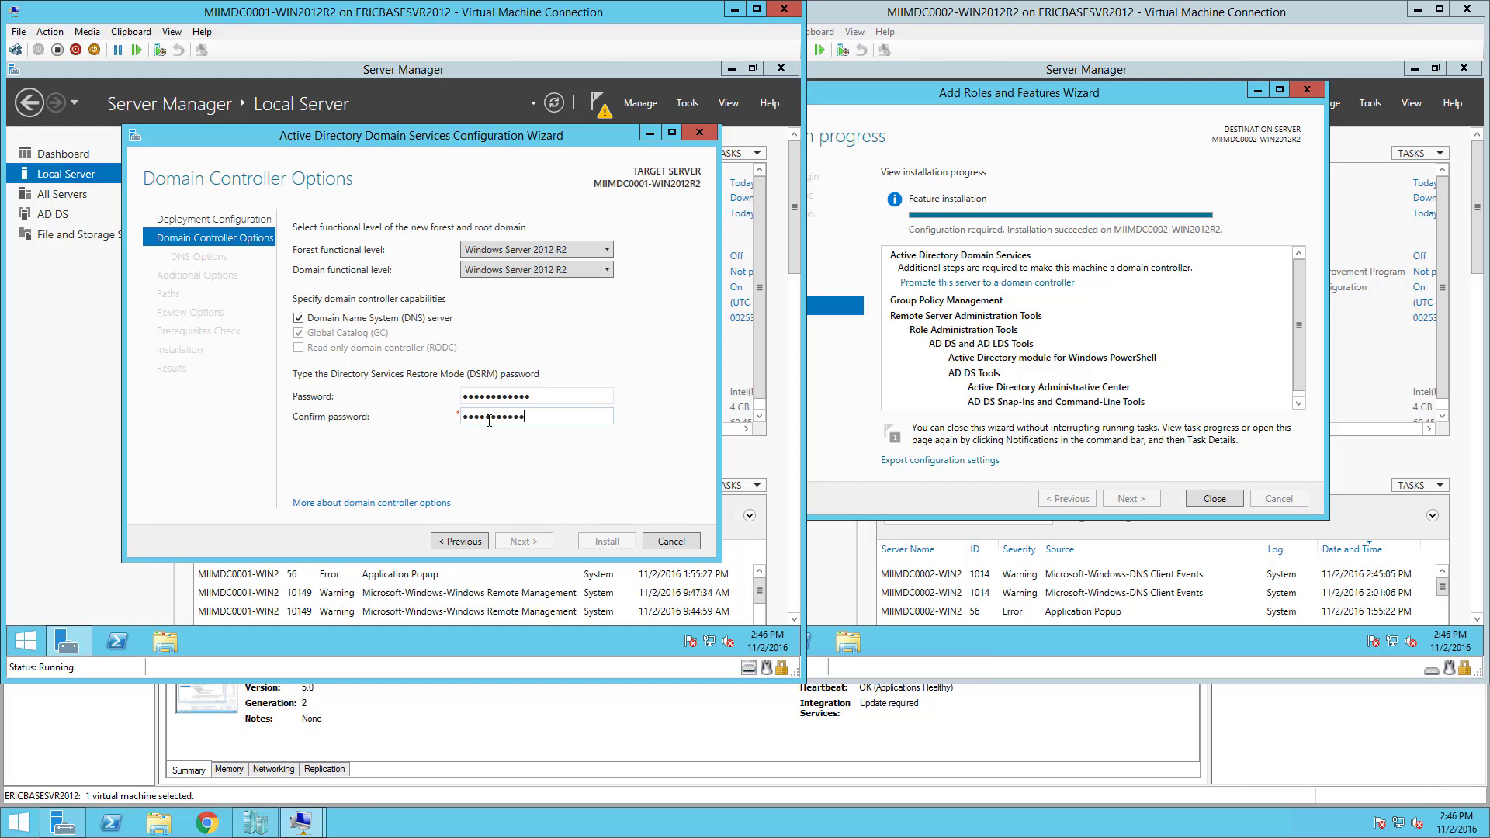
pyautogui.write('•')
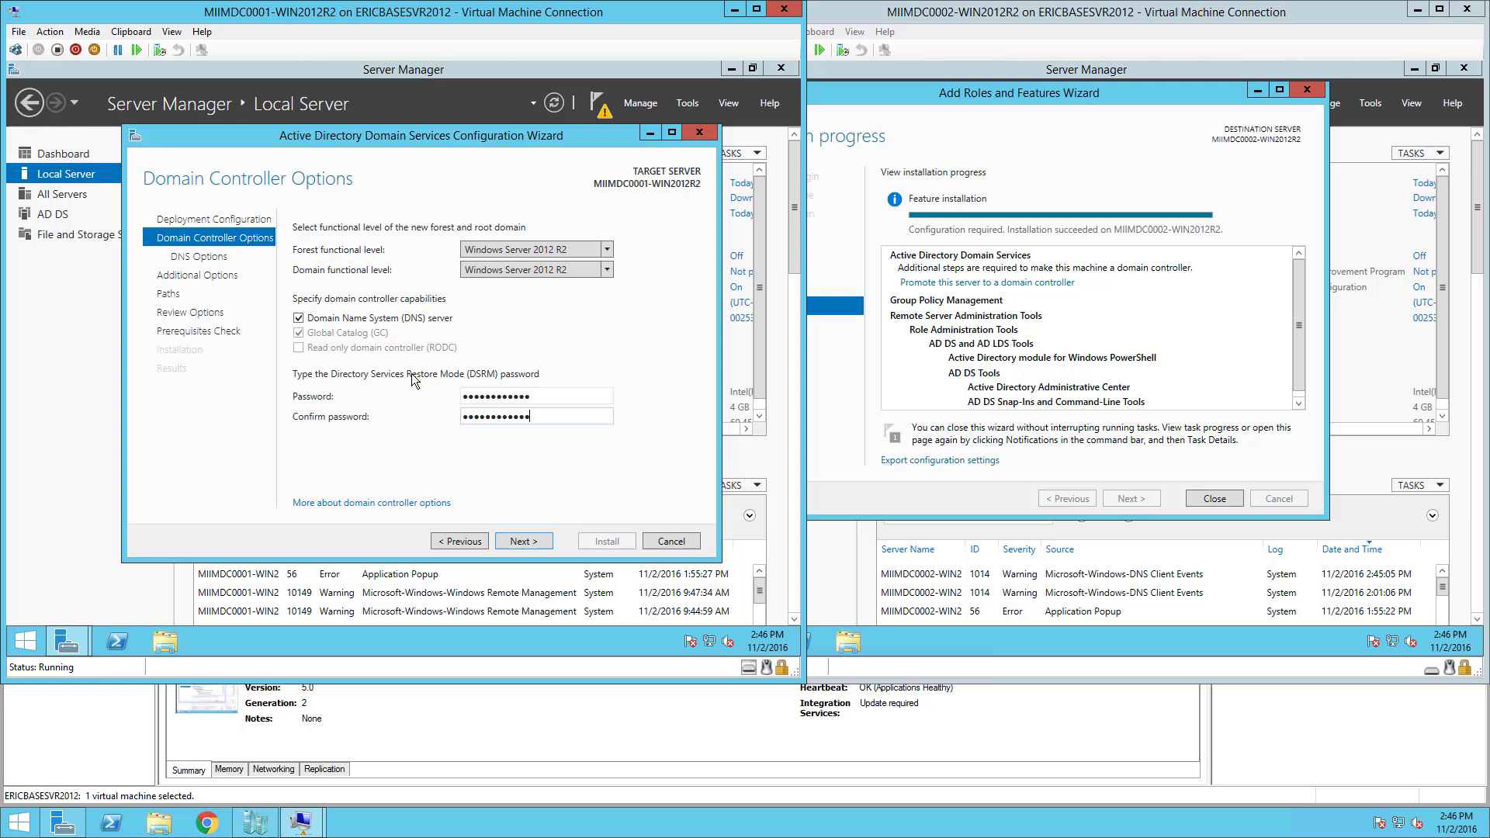
# Continue past Domain Controller Options and the DNS delegation warning.
pyautogui.click(533, 543)
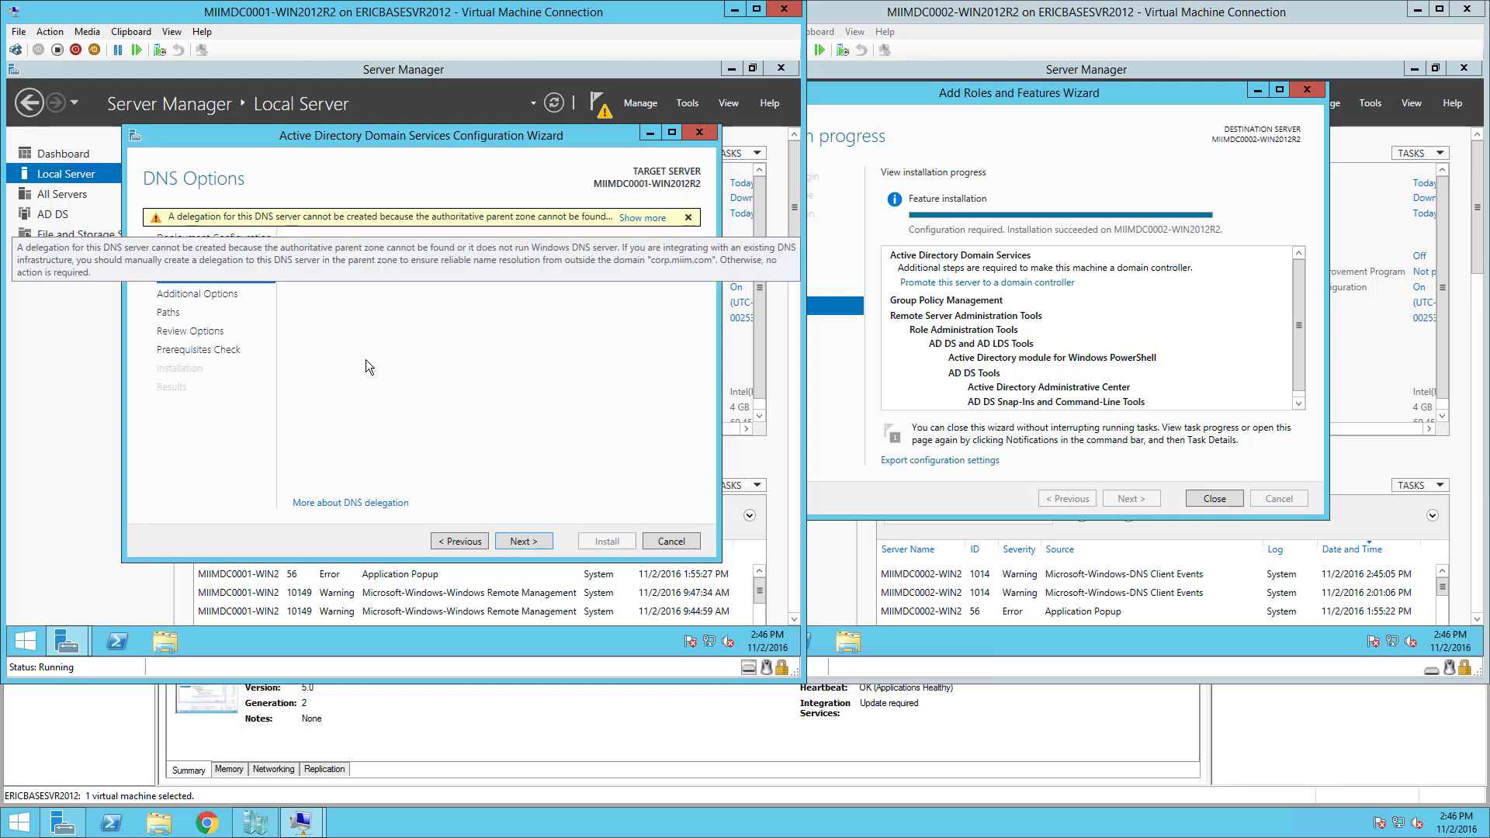
pyautogui.click(513, 543)
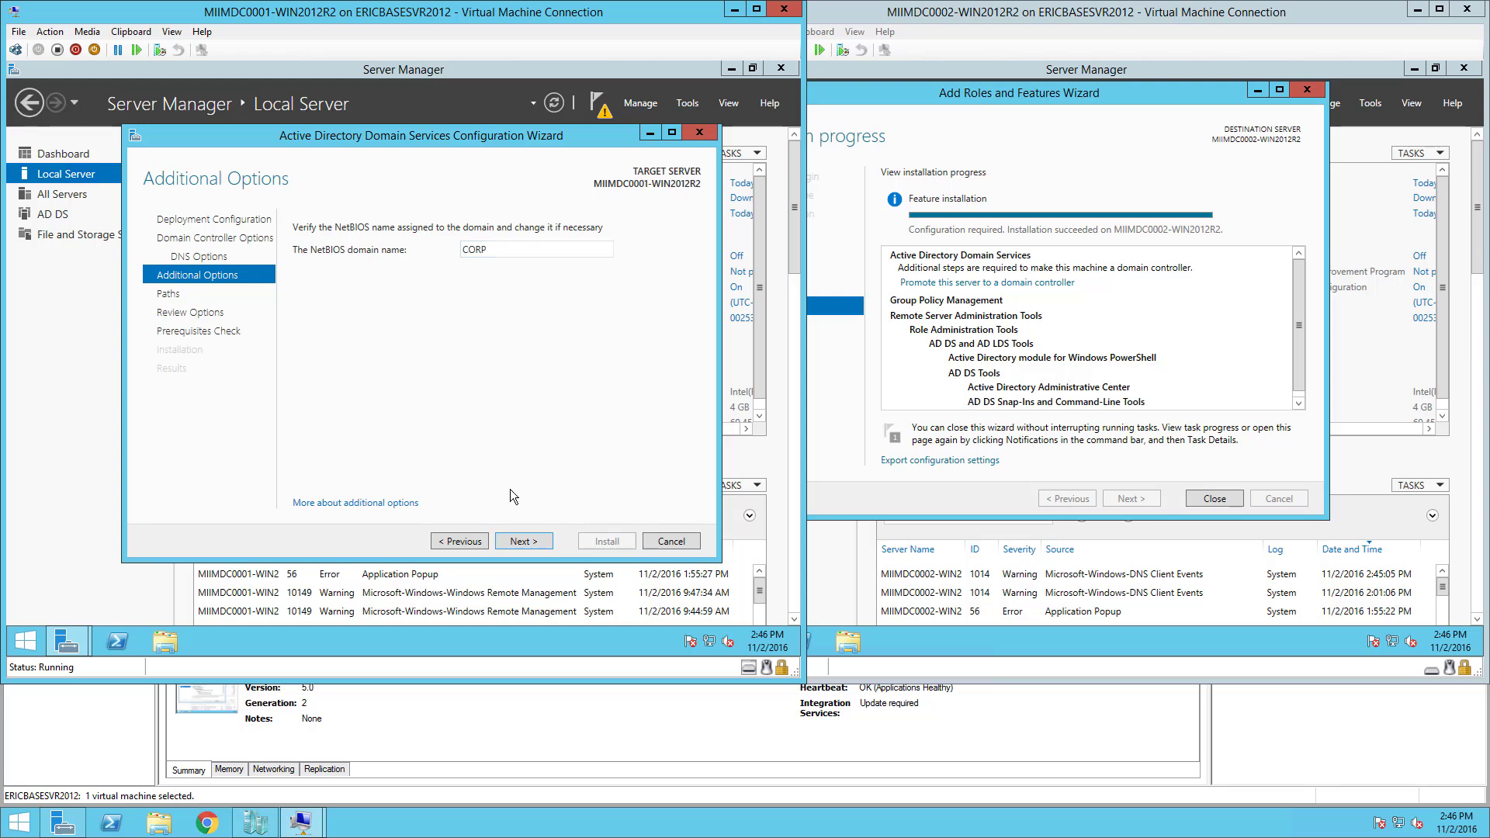
# Keep NetBIOS name CORP and change the database folder's drive from C to S.
pyautogui.click(523, 542)
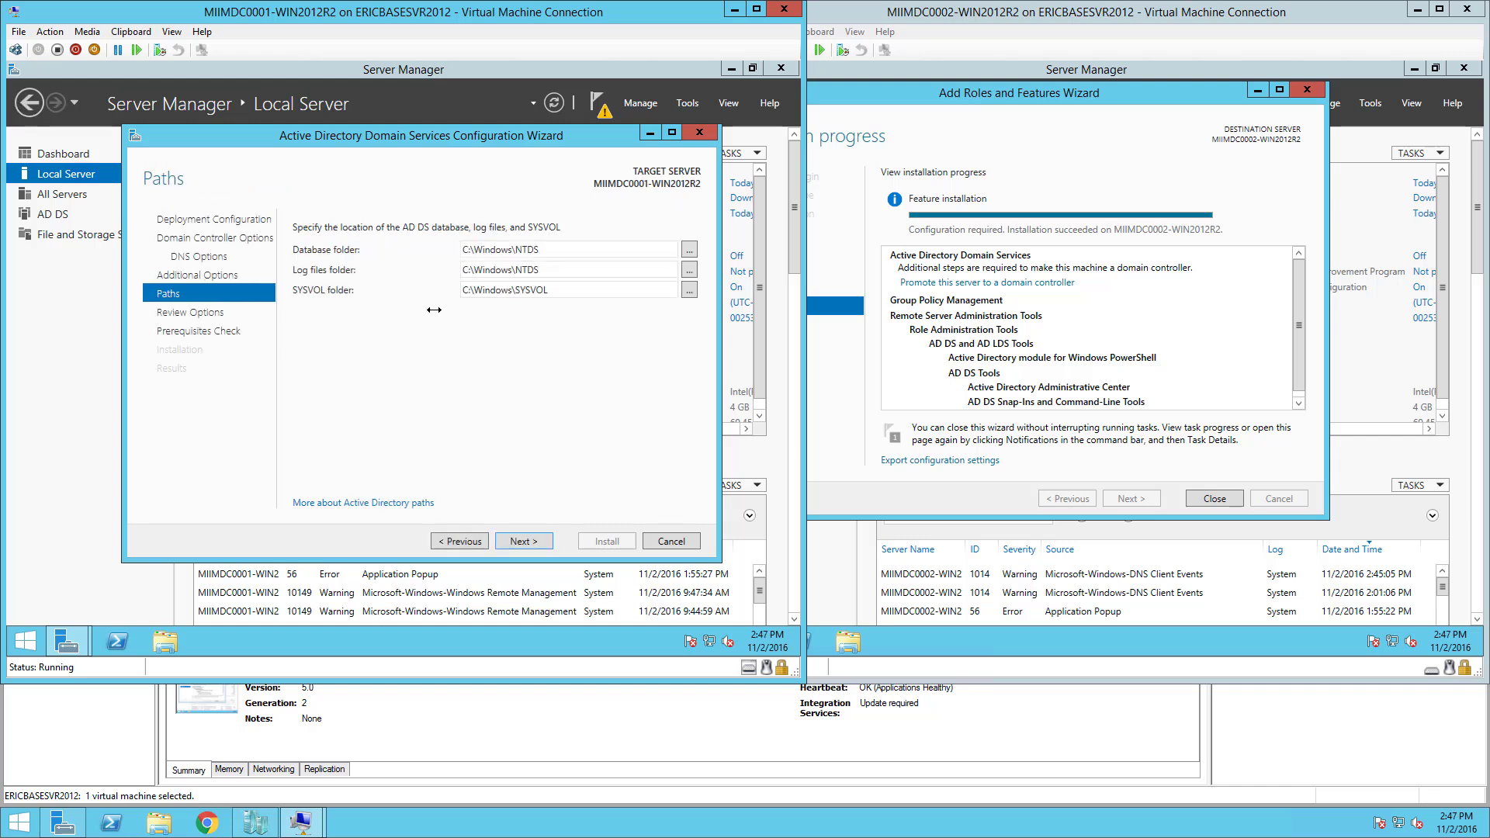
pyautogui.doubleClick(469, 251)
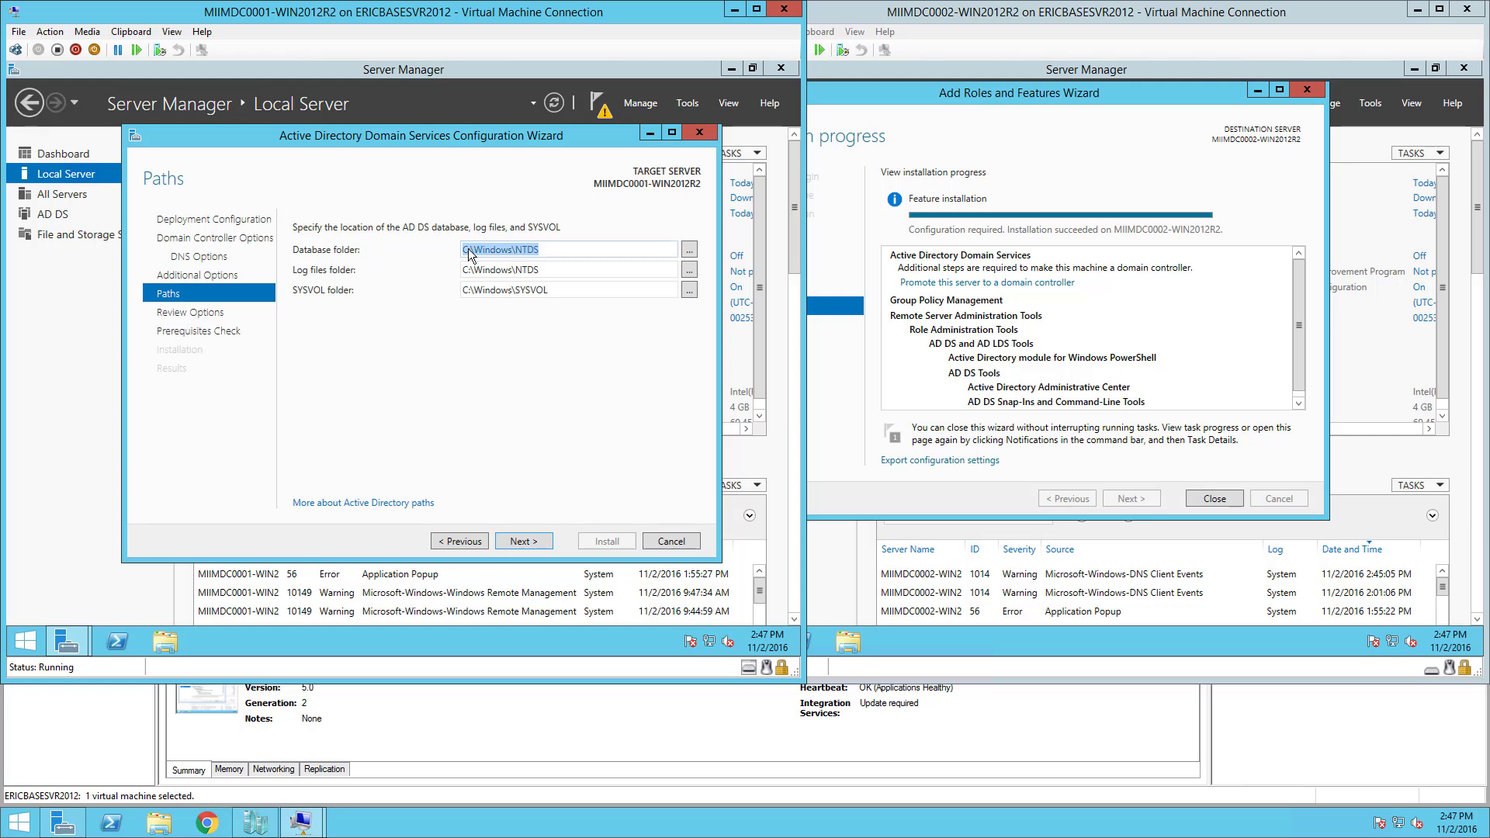
pyautogui.click(469, 250)
pyautogui.press('BackSpace')
pyautogui.write('S')
# Change the log files and SYSVOL folder paths to drive S as well.
pyautogui.doubleClick(471, 269)
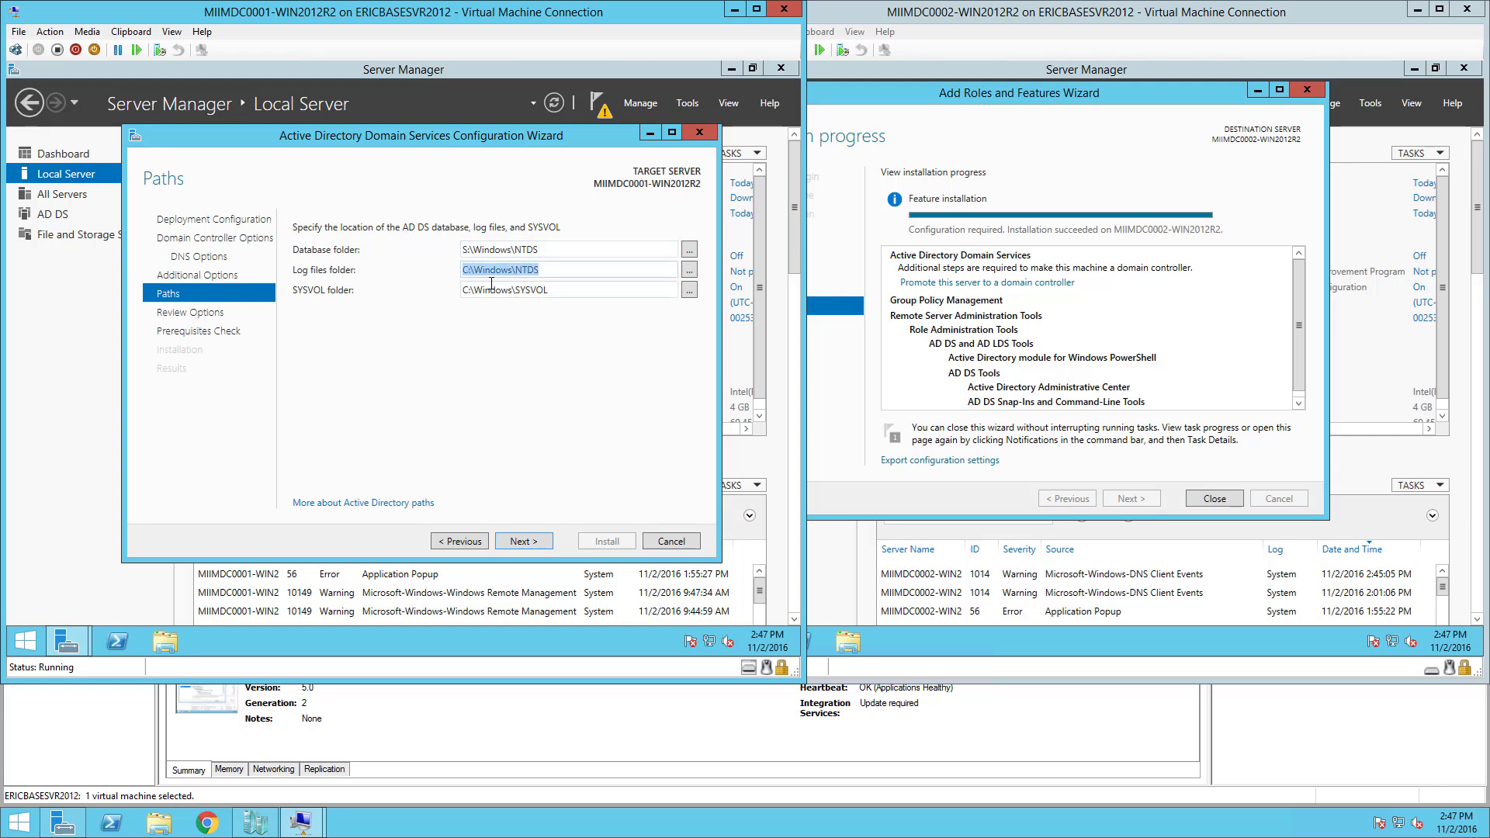
pyautogui.click(473, 270)
pyautogui.press('BackSpace')
pyautogui.write('S')
pyautogui.doubleClick(468, 289)
pyautogui.click(468, 290)
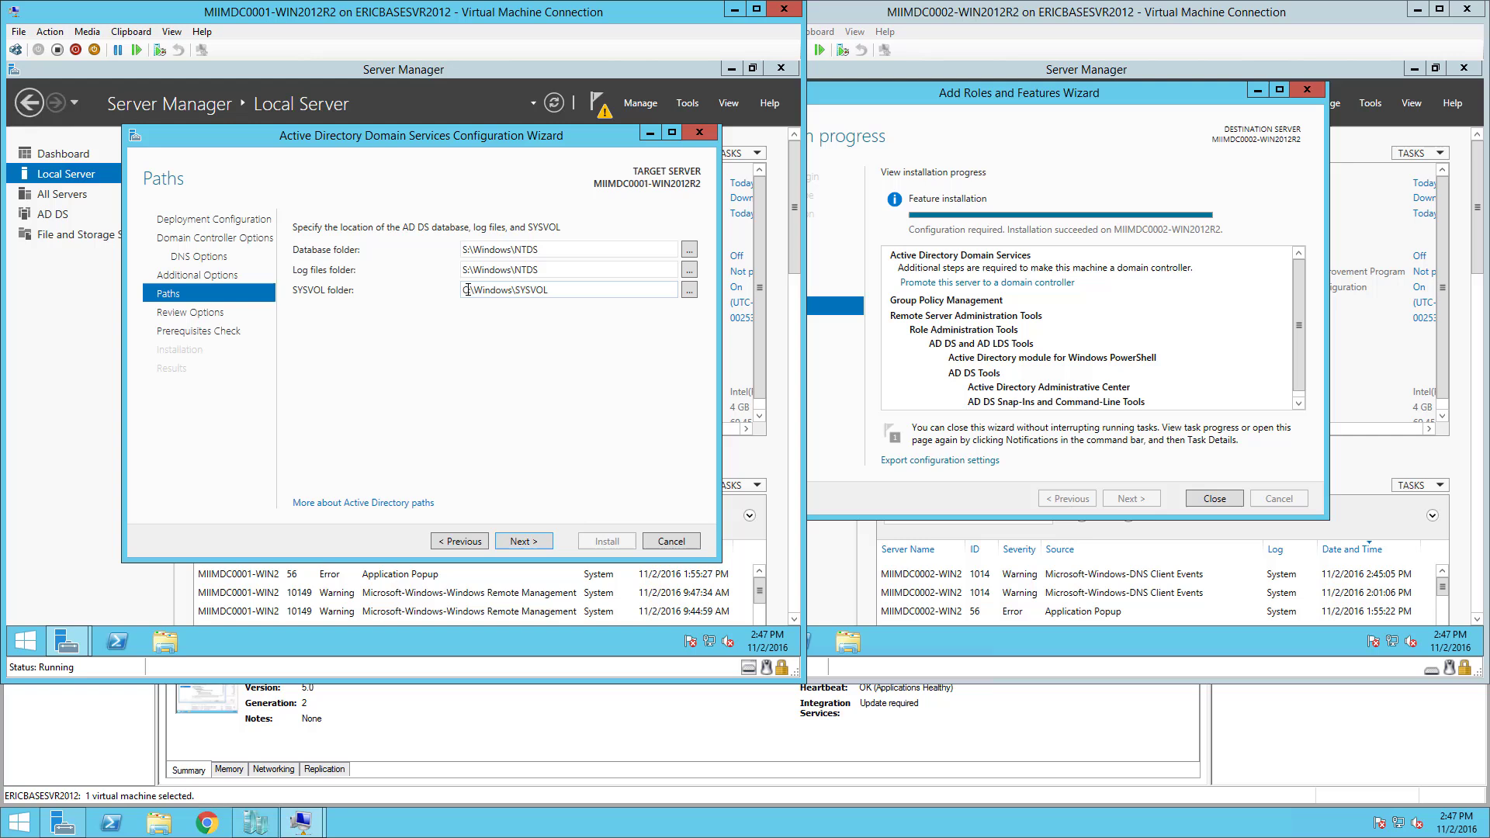
pyautogui.press('BackSpace')
pyautogui.write('S')
# Advance to Review Options and check the S:\Windows\NTDS and S:\Windows\SYSVOL folder entries.
pyautogui.click(522, 541)
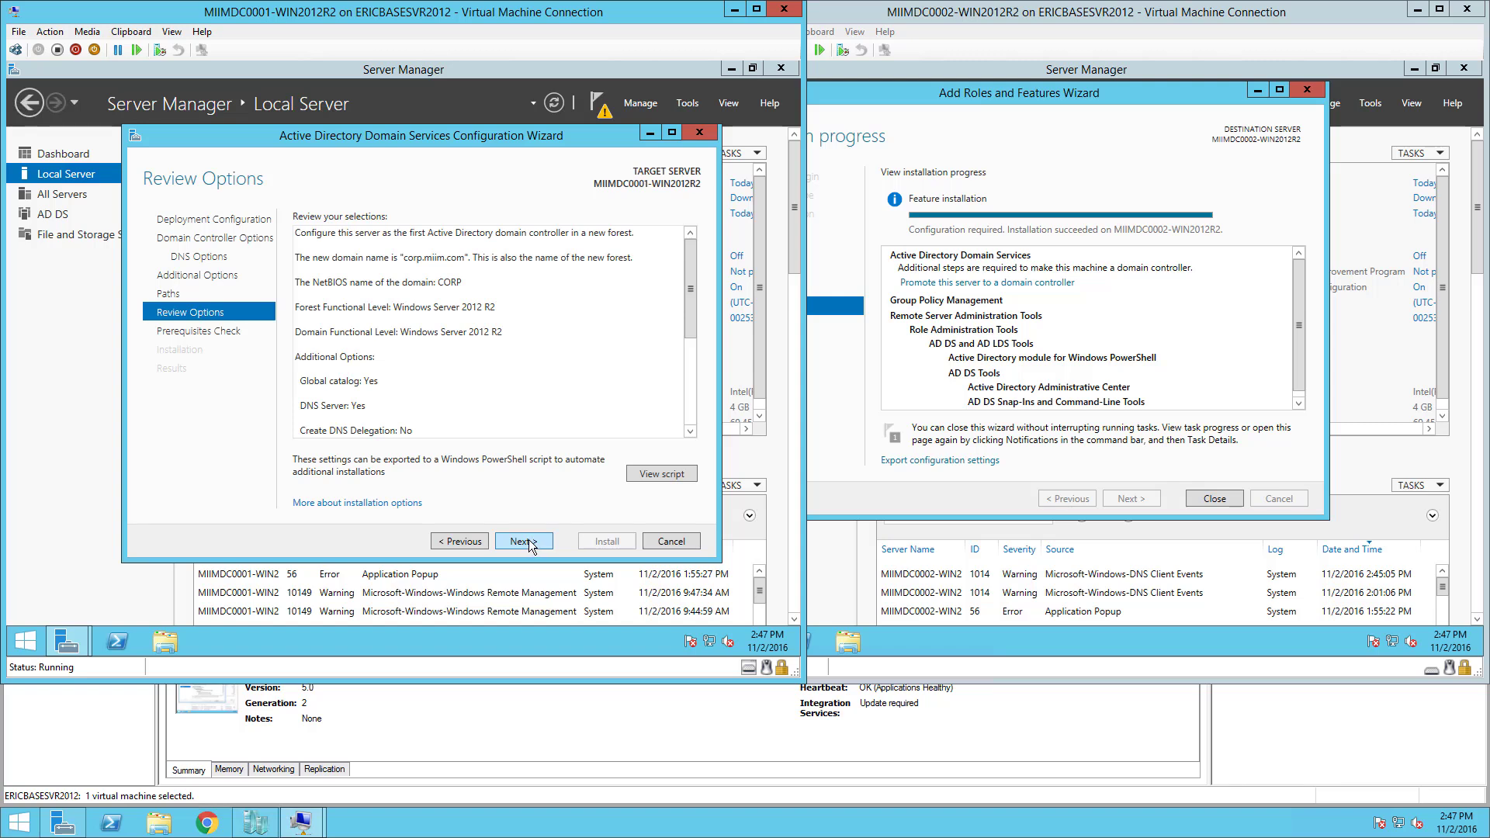
pyautogui.moveTo(693, 272); pyautogui.dragTo(691, 380)
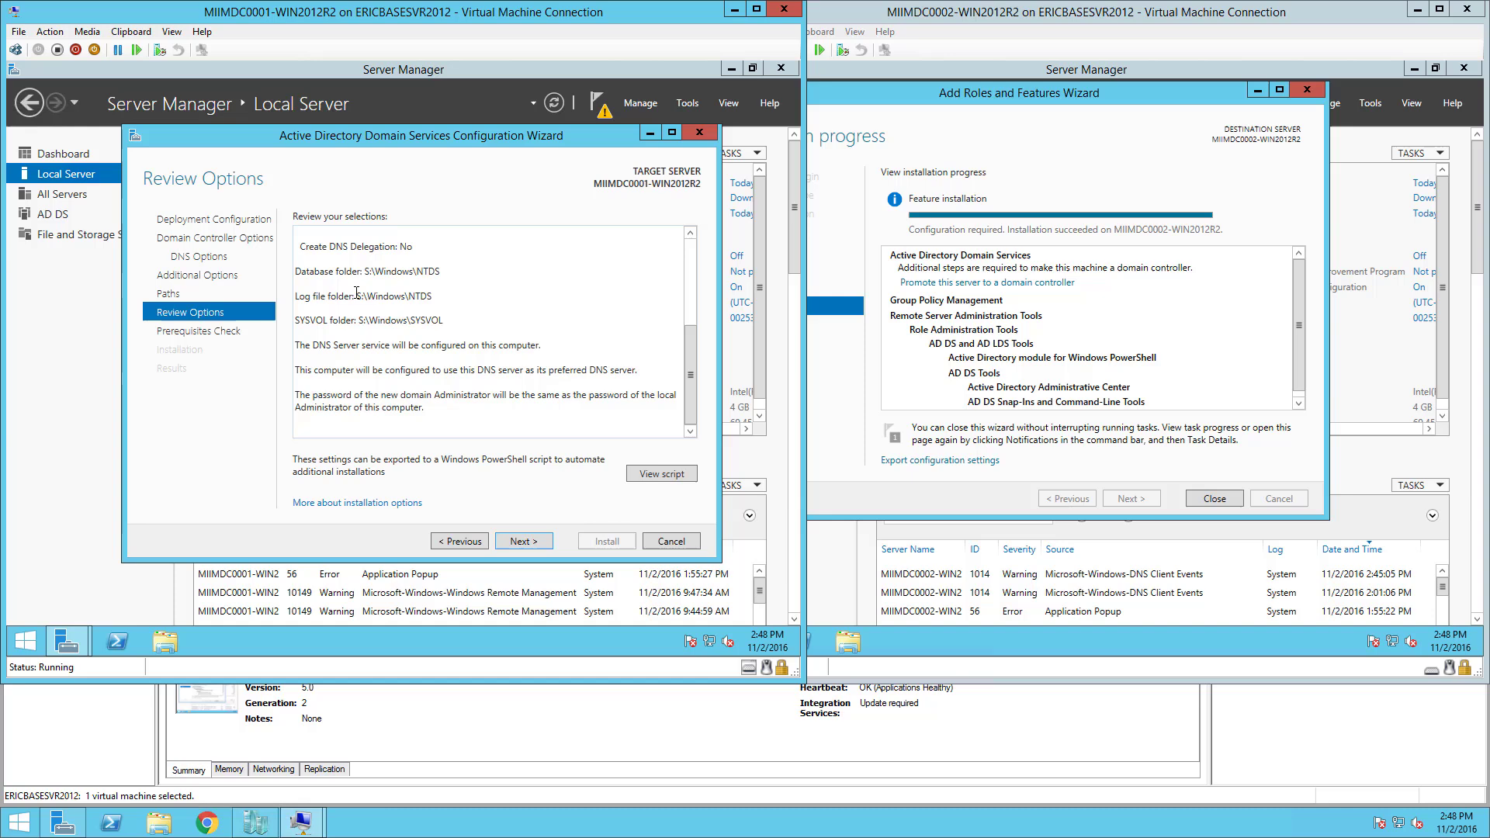
# Run the prerequisites check, scroll through its passing results, and start the domain controller installation.
pyautogui.click(525, 543)
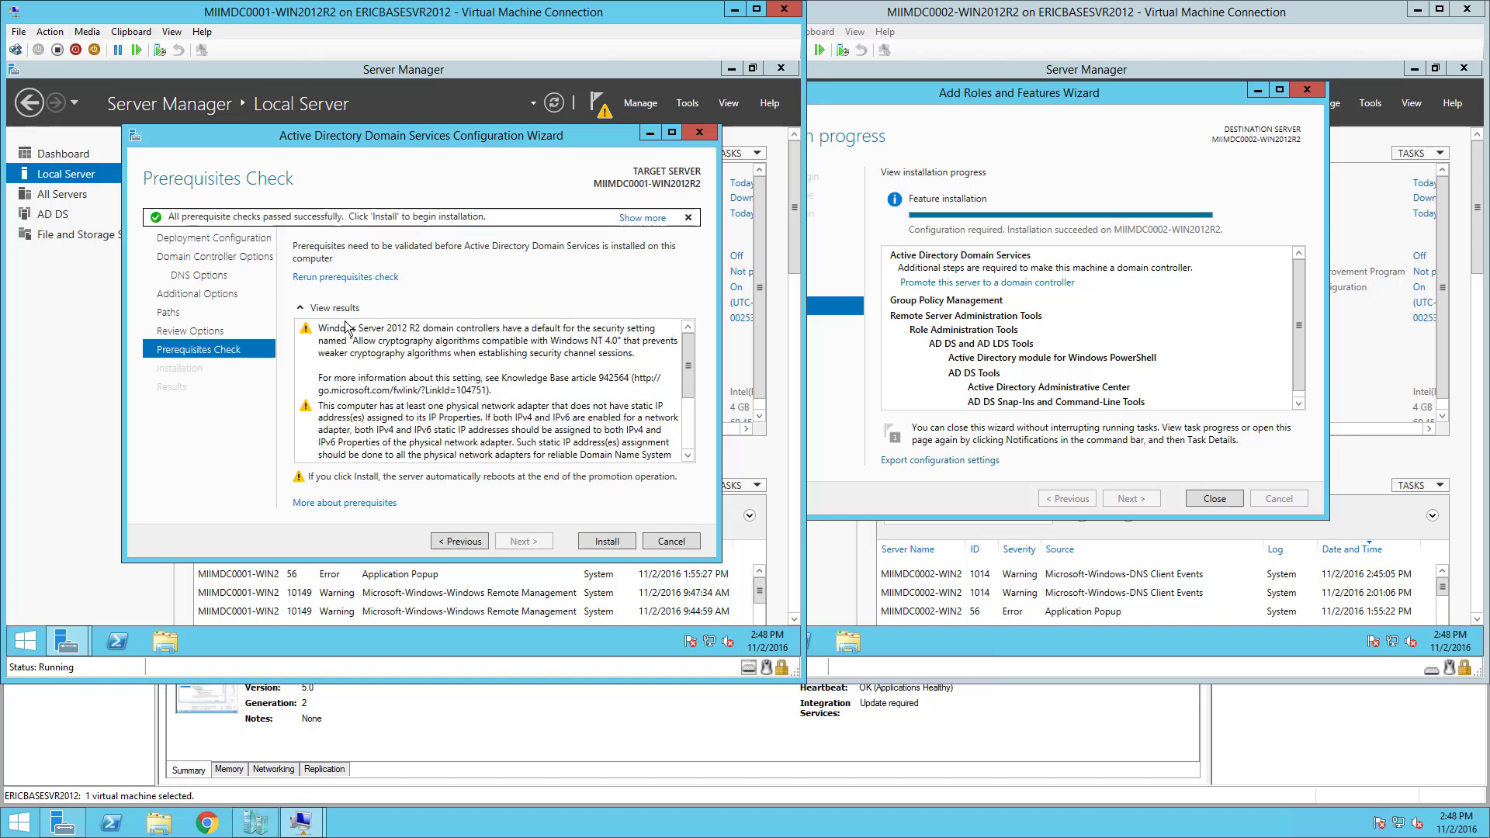
pyautogui.moveTo(687, 370); pyautogui.dragTo(686, 422)
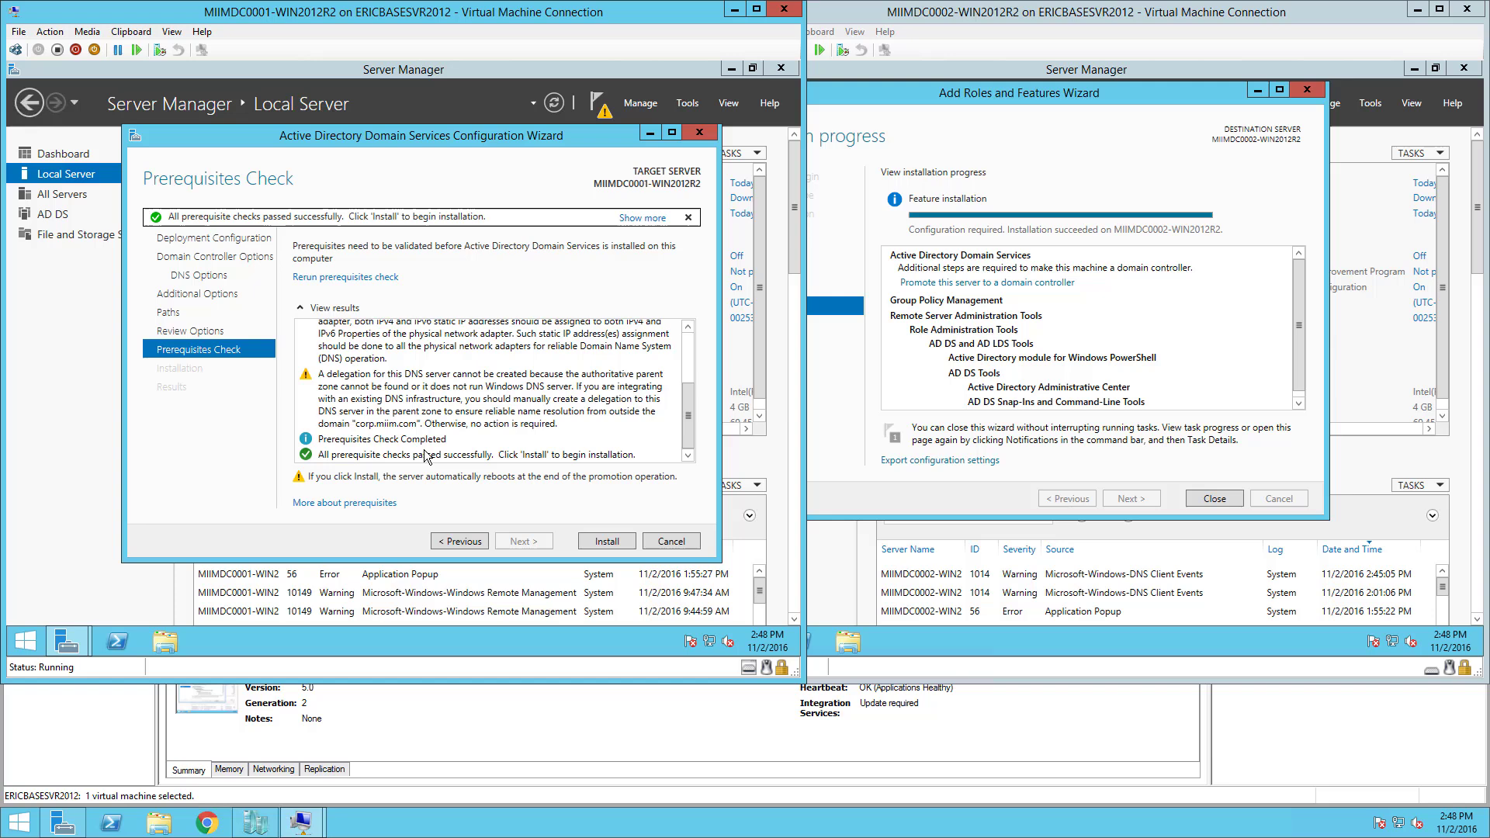
pyautogui.click(606, 541)
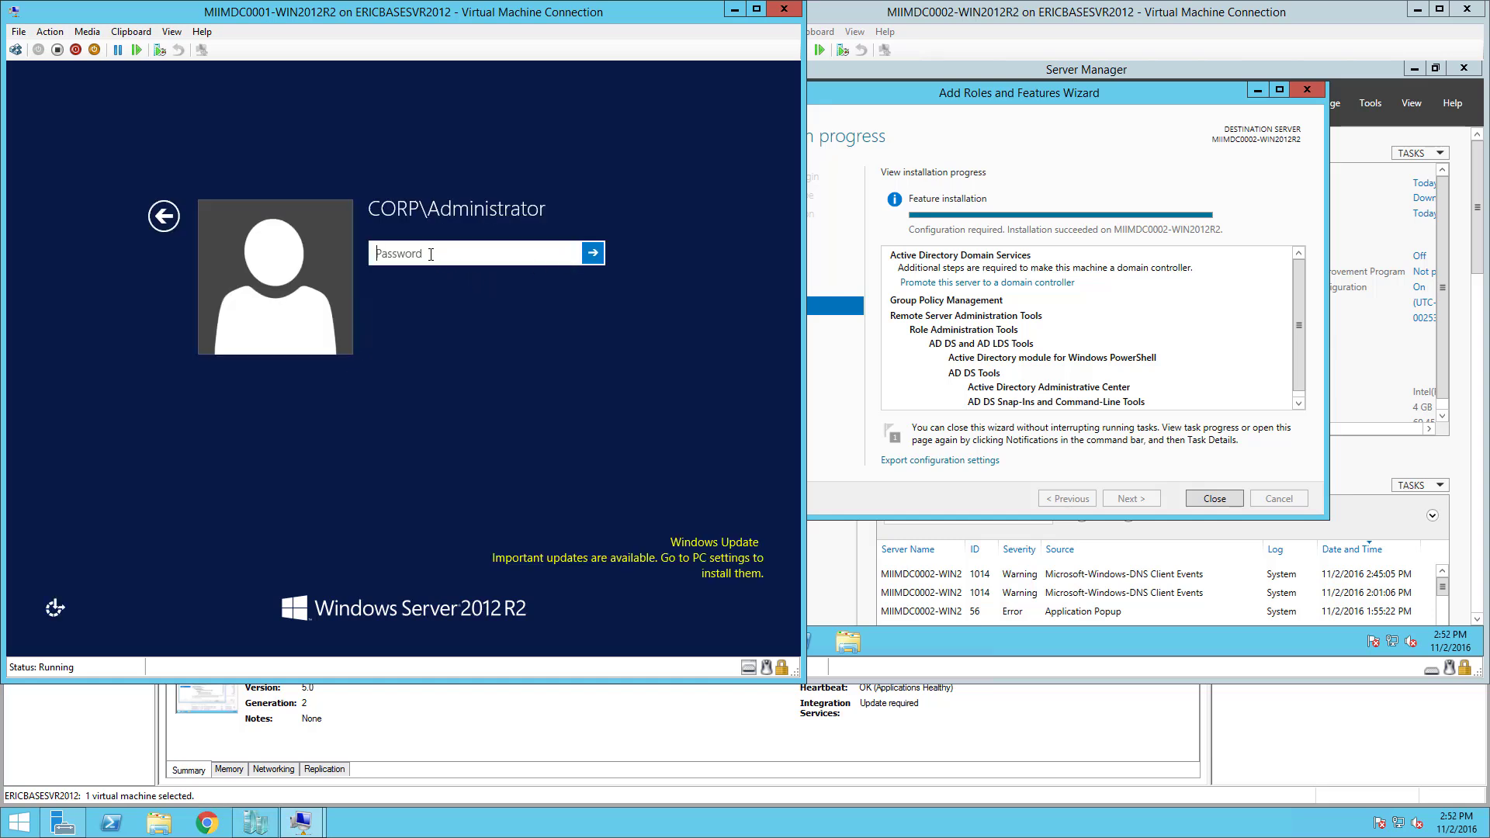
# Sign in to MIIMDC0001 with the domain administrator password and launch Active Directory Users and Computers.
pyautogui.write('Pa$$w0rd123456')
pyautogui.press('Return')
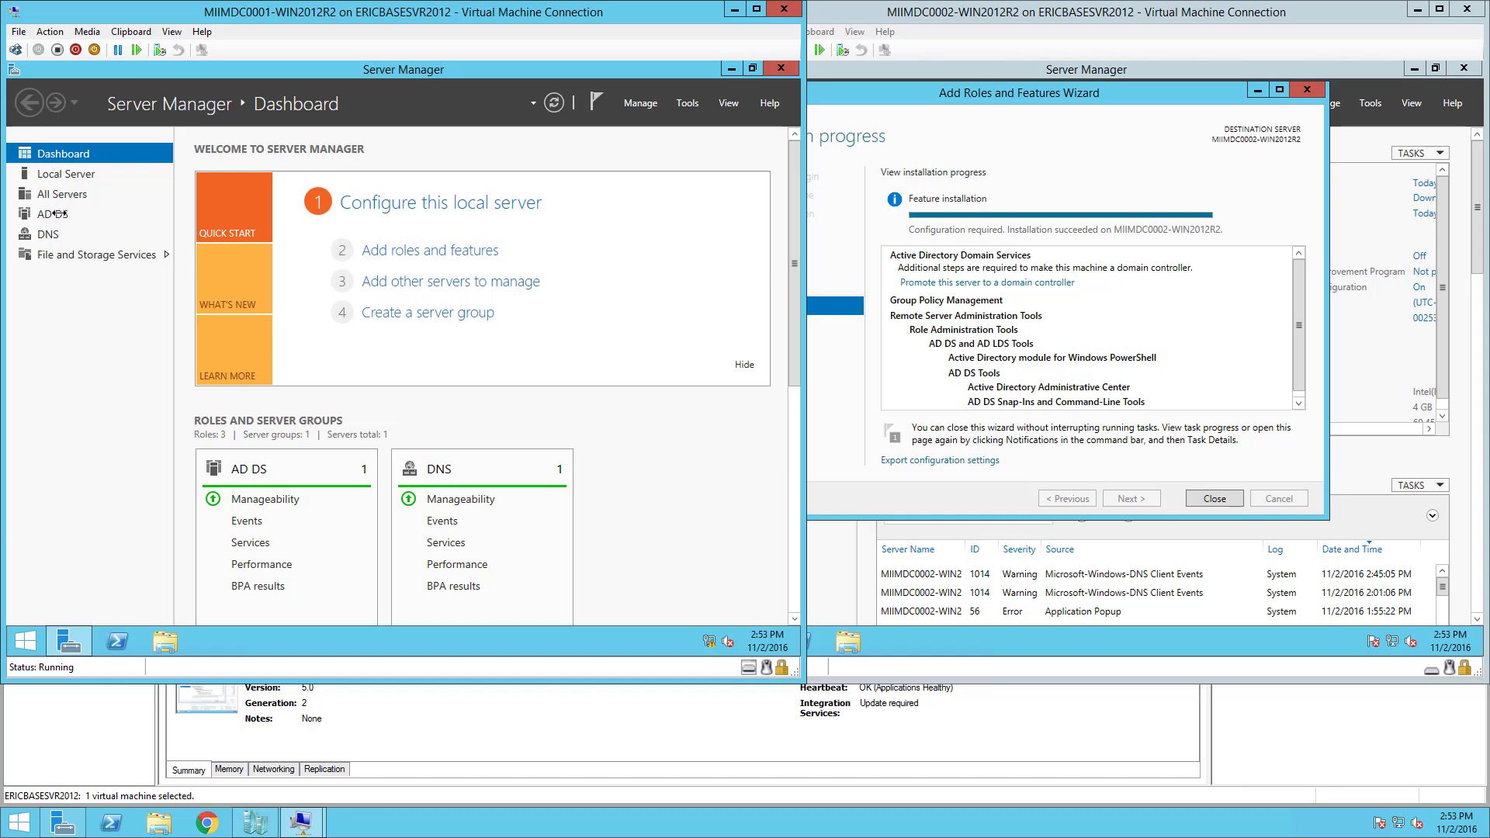
pyautogui.click(688, 103)
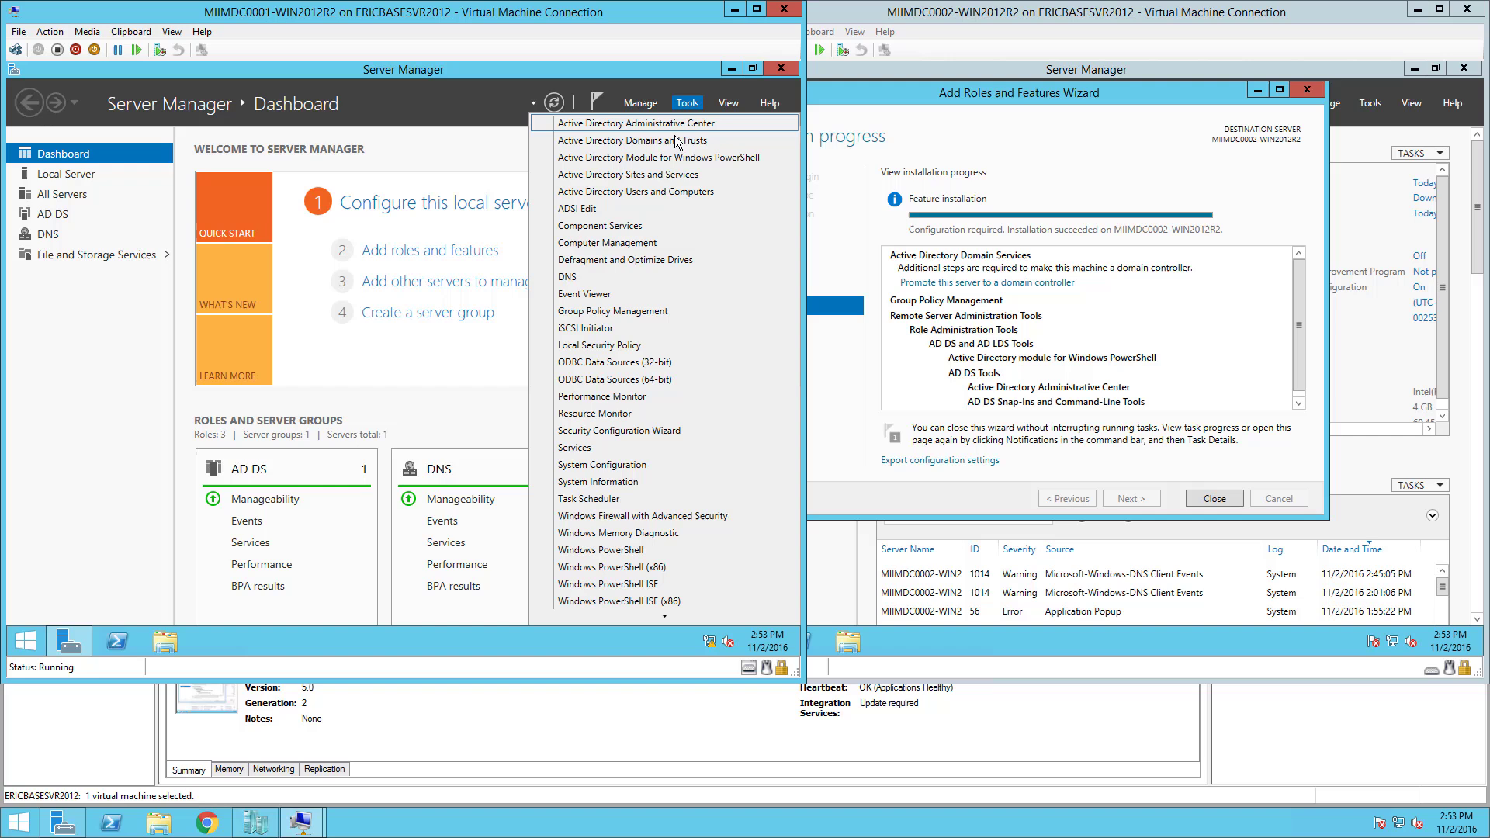
pyautogui.click(662, 193)
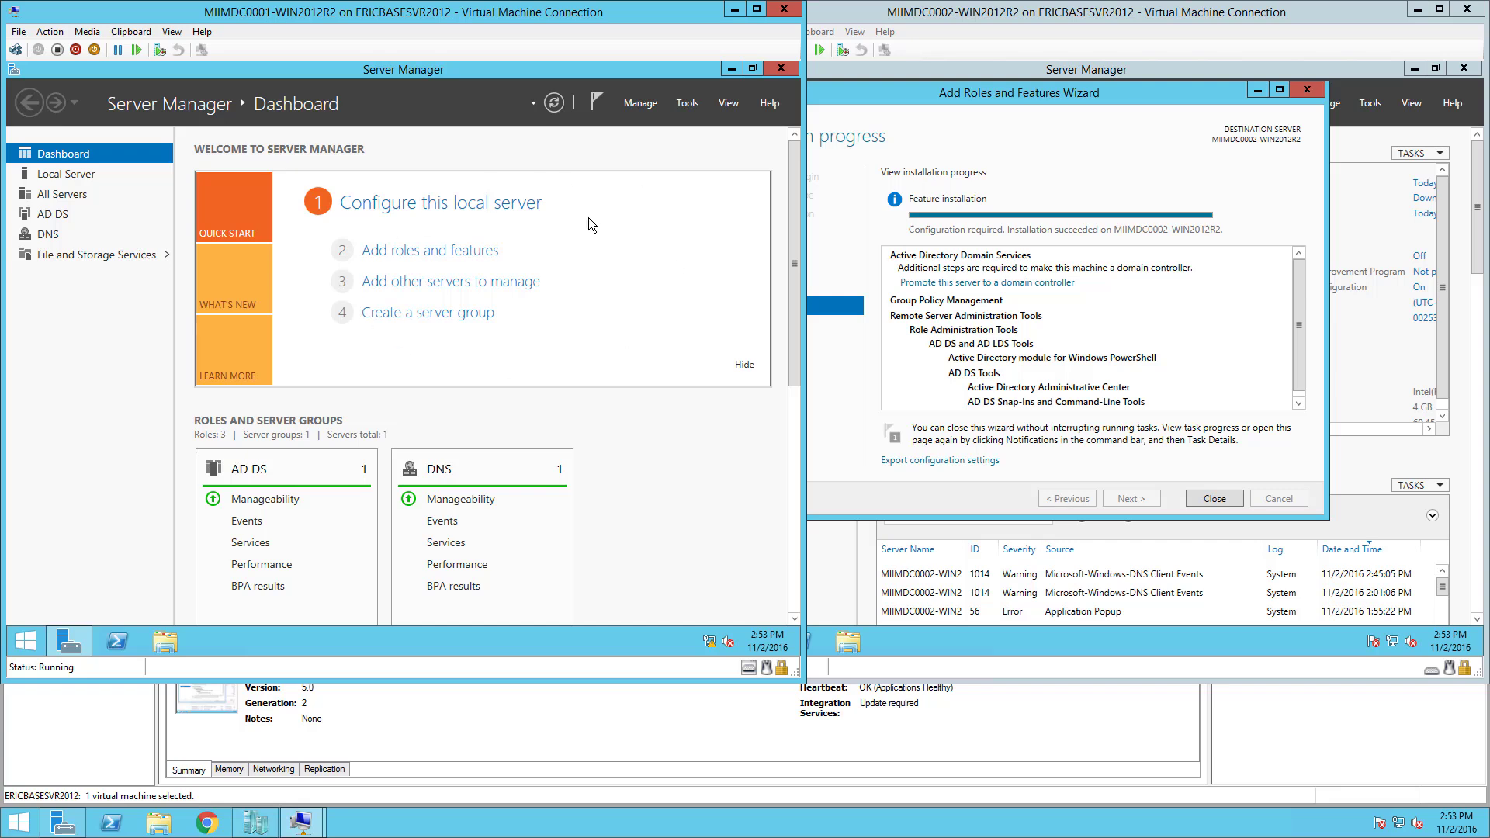
pyautogui.click(1138, 98)
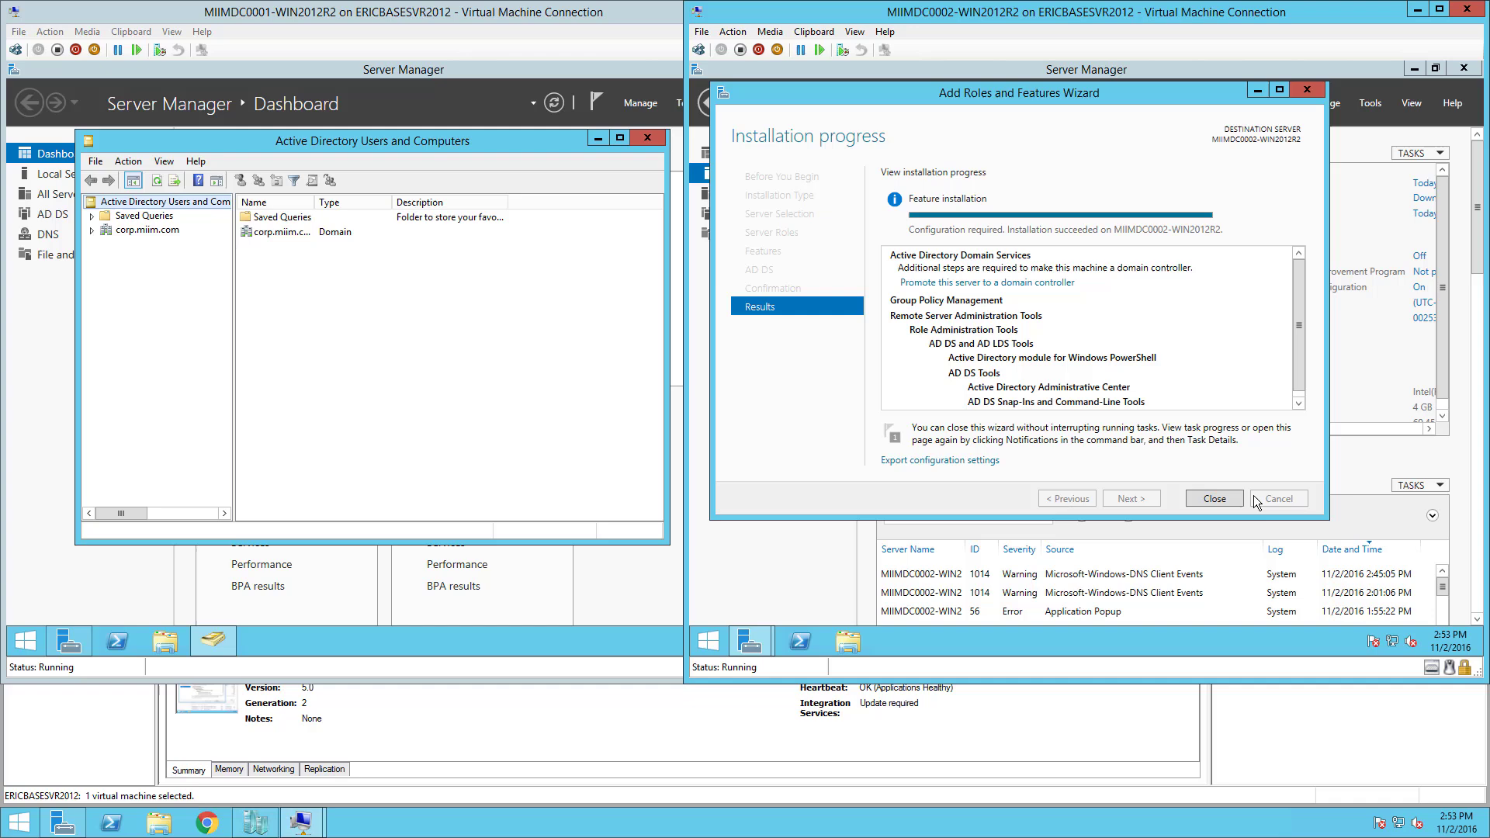
# Dismiss the completed feature installation and start promoting MIIMDC0002 into an existing domain.
pyautogui.click(1226, 498)
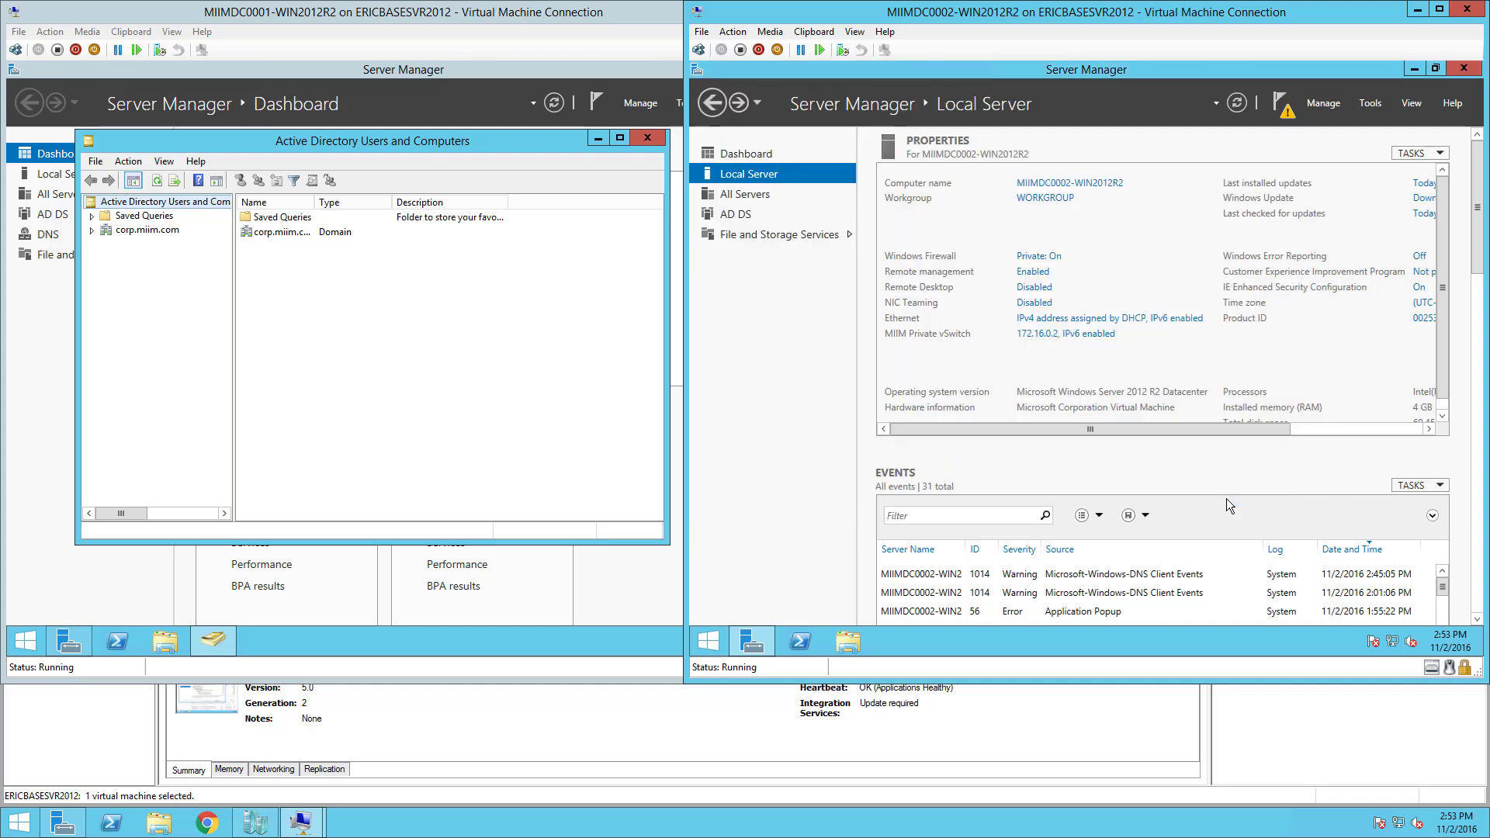
pyautogui.click(1285, 104)
pyautogui.moveTo(1283, 224)
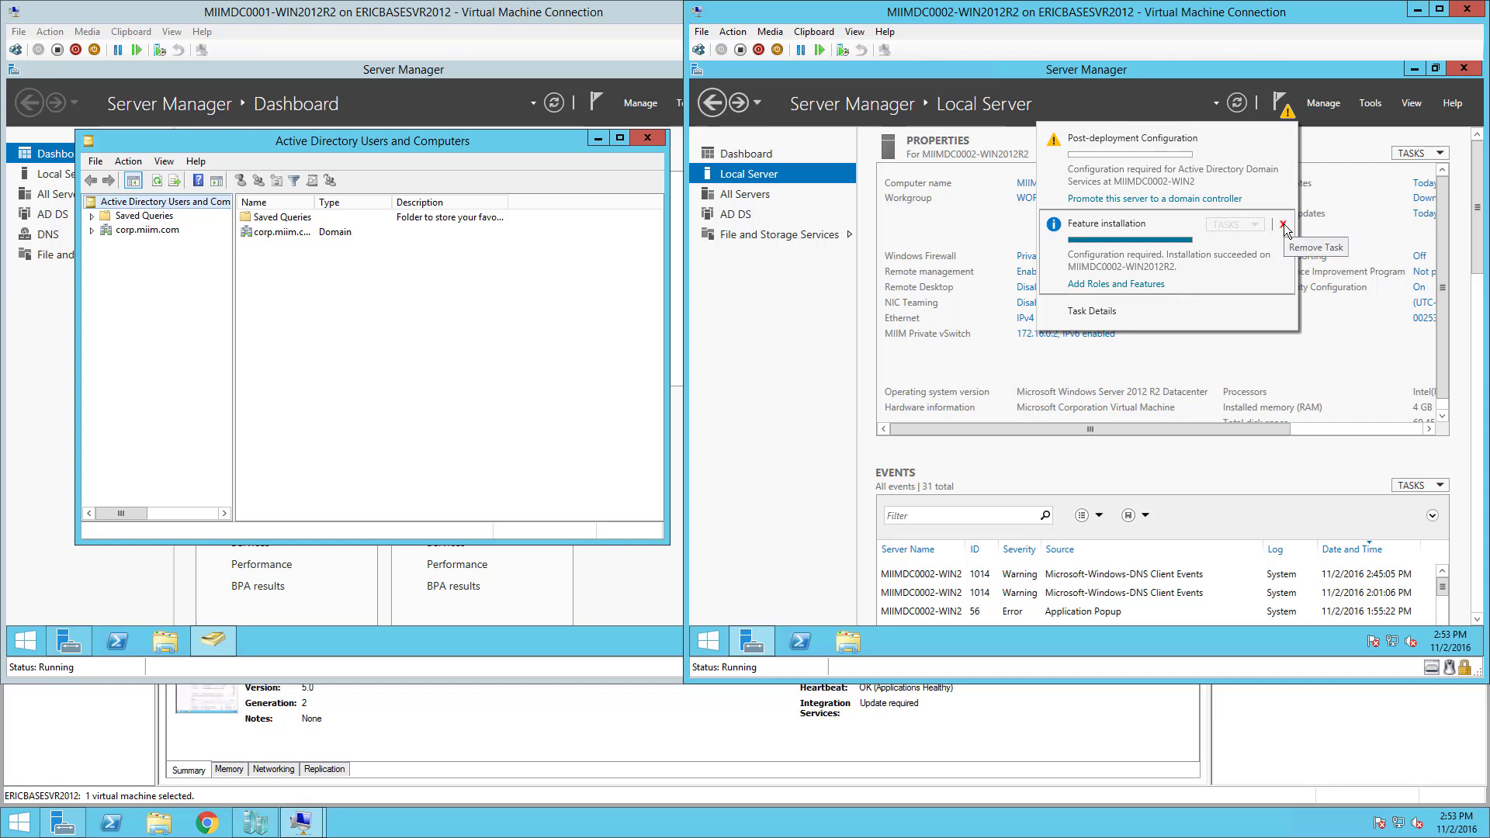
pyautogui.click(1283, 225)
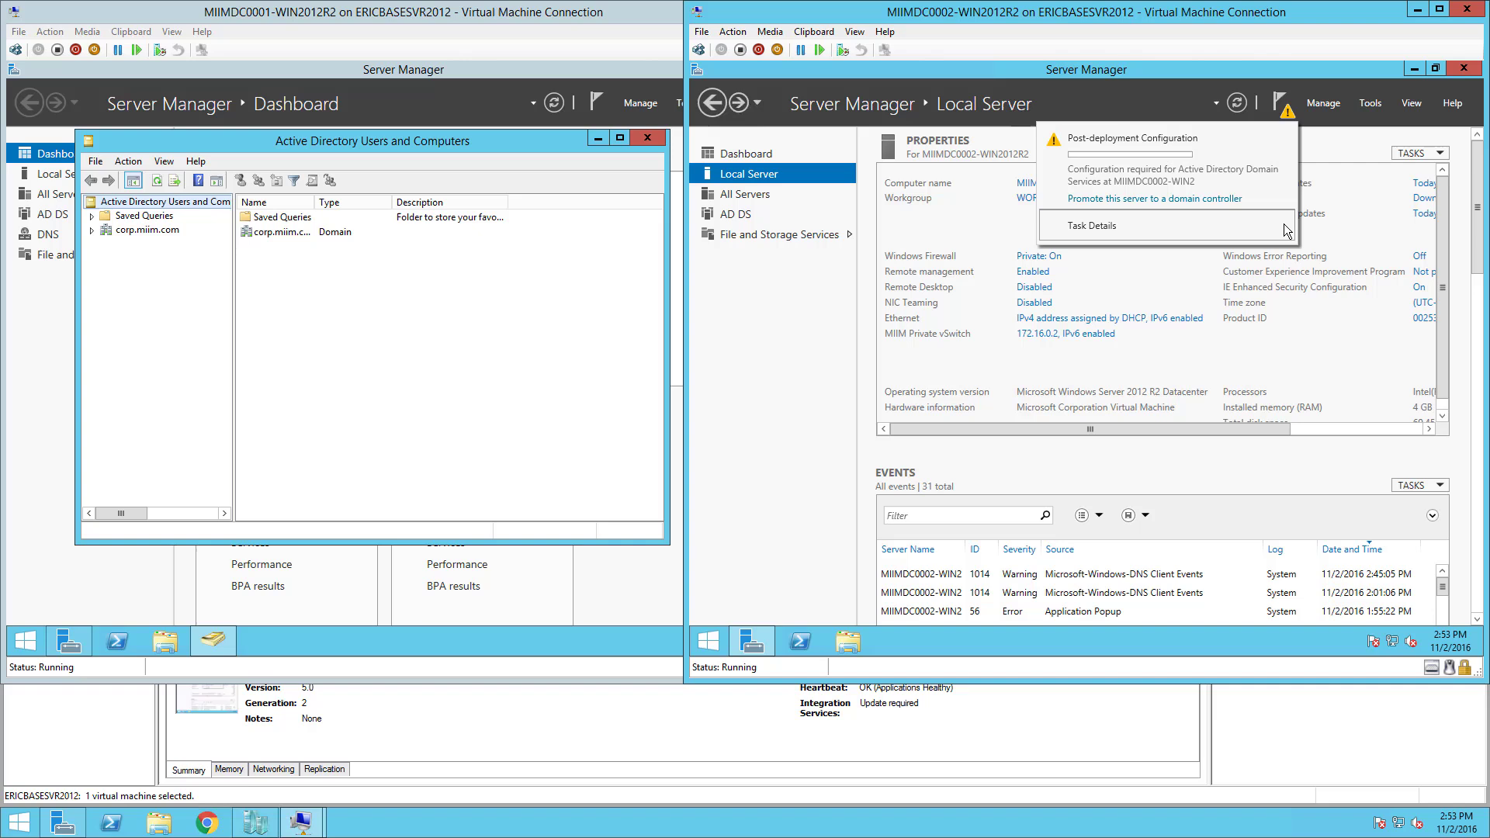
pyautogui.click(1214, 201)
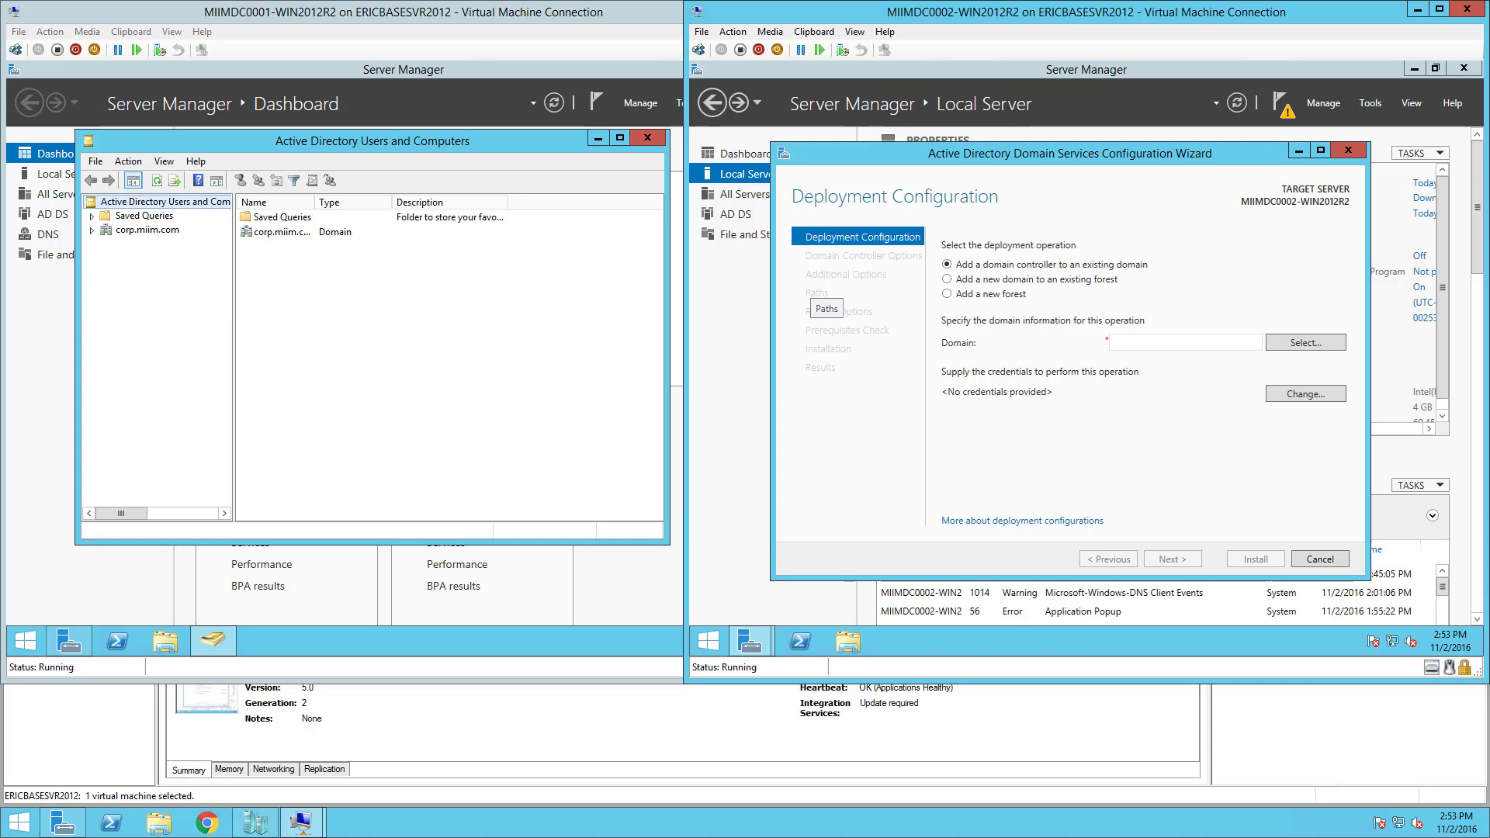
pyautogui.click(1305, 343)
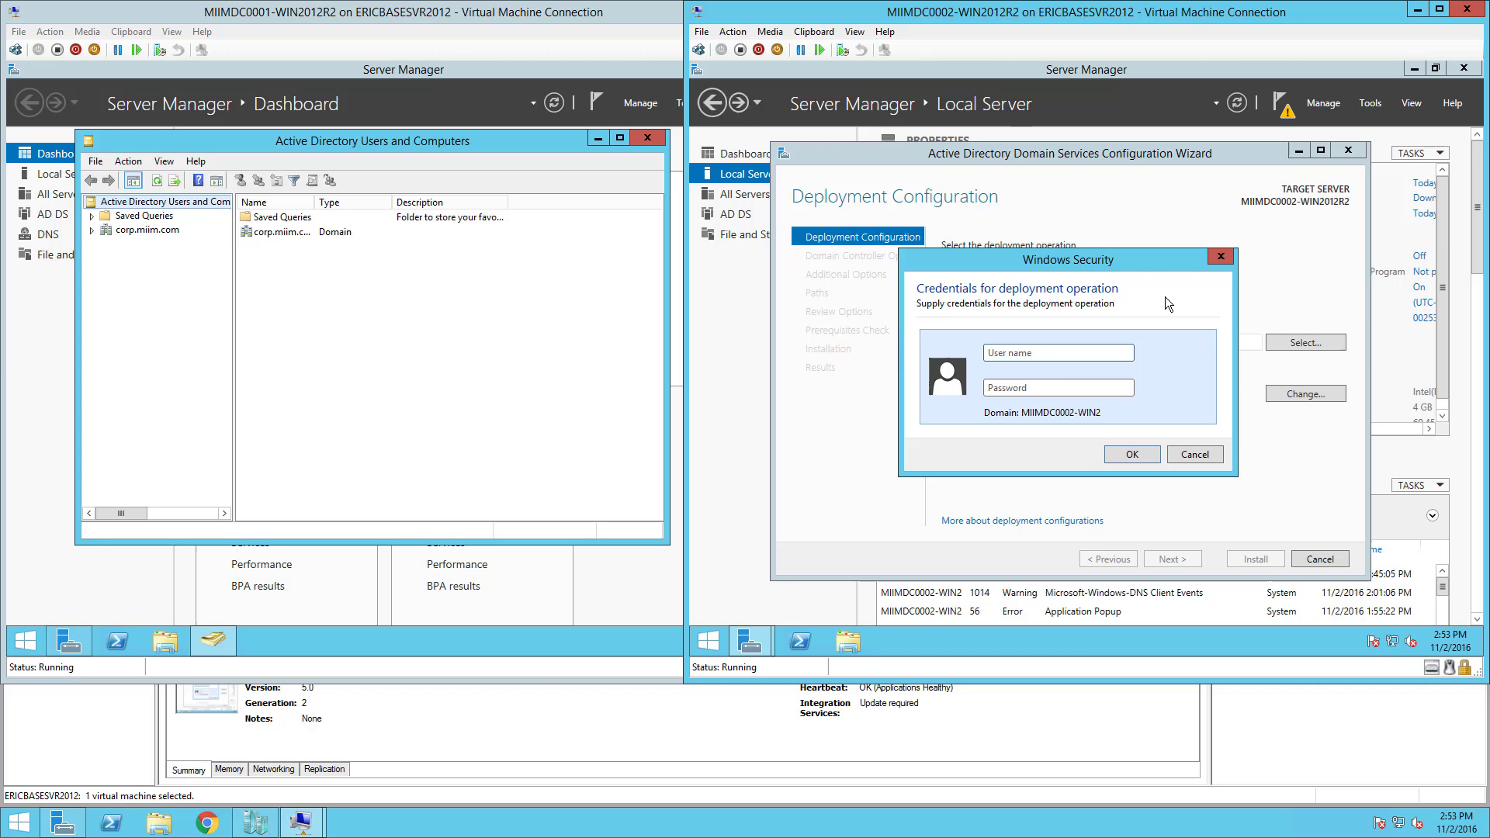
# Supply the CORP domain administrator credentials and pick corp.miim.com as the domain to join.
pyautogui.write('corp\\')
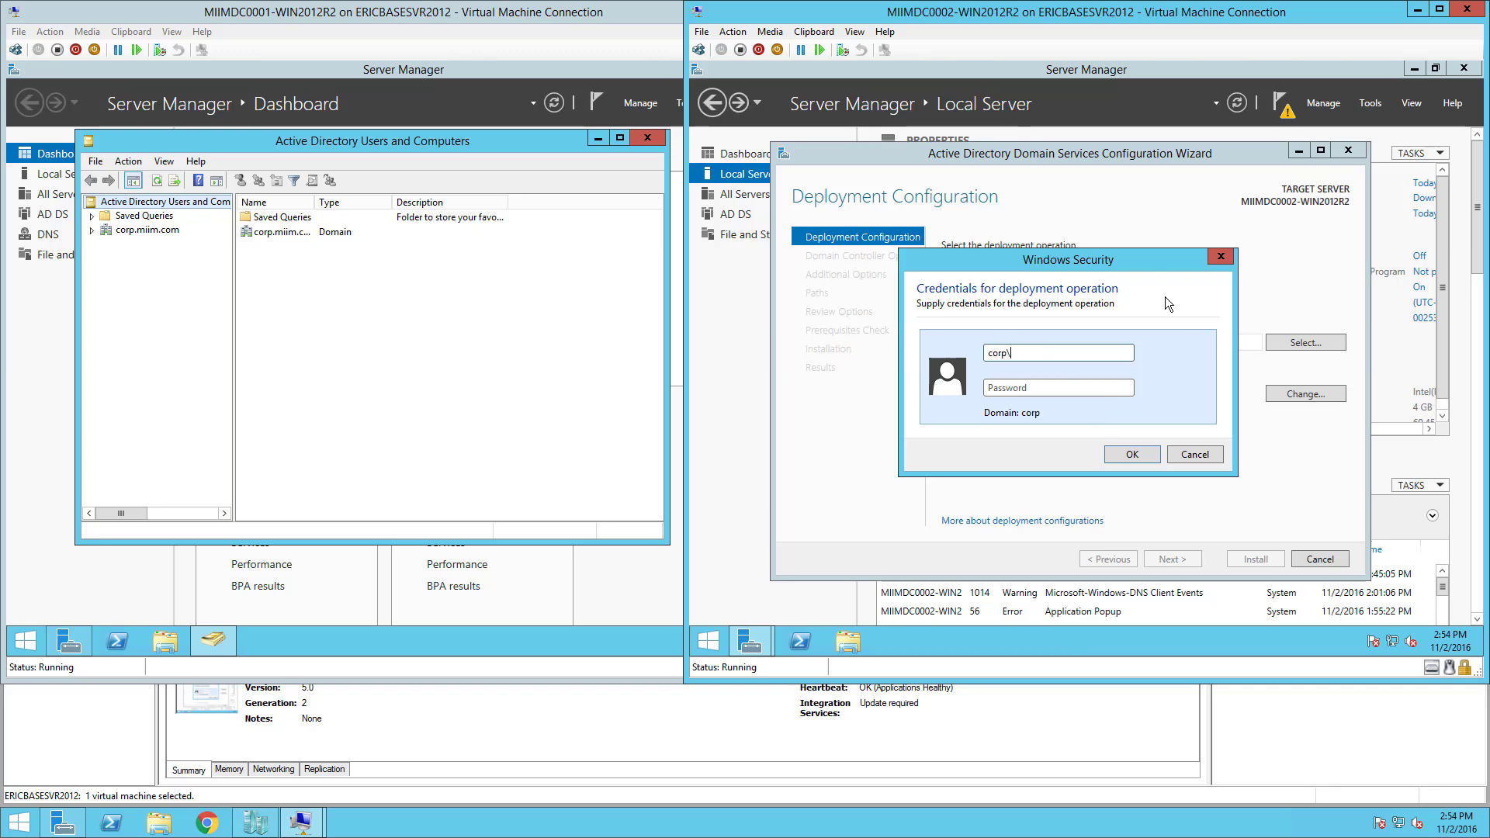
pyautogui.write('administrator******')
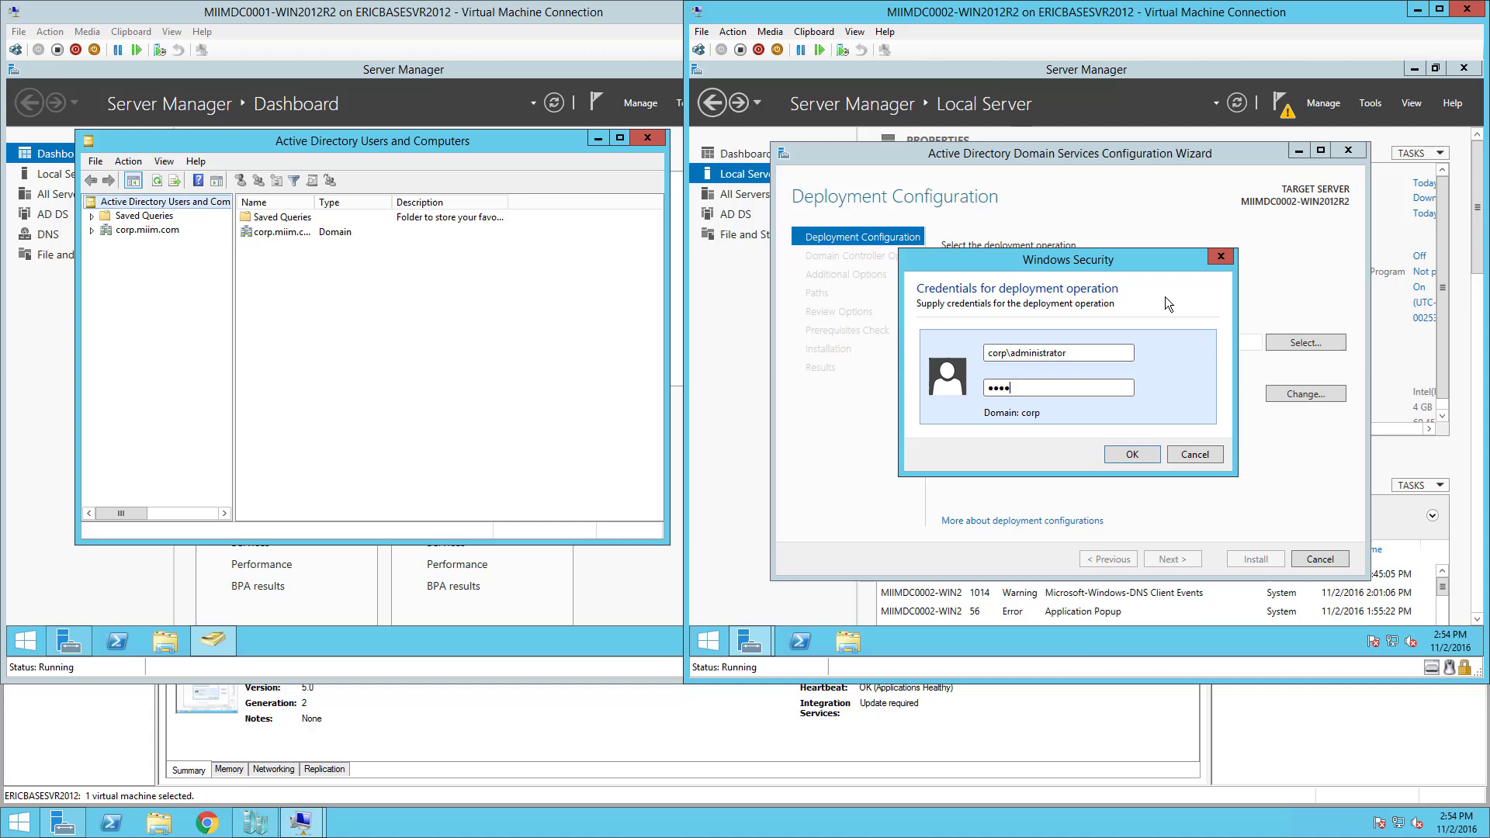
pyautogui.write('********')
pyautogui.click(1134, 457)
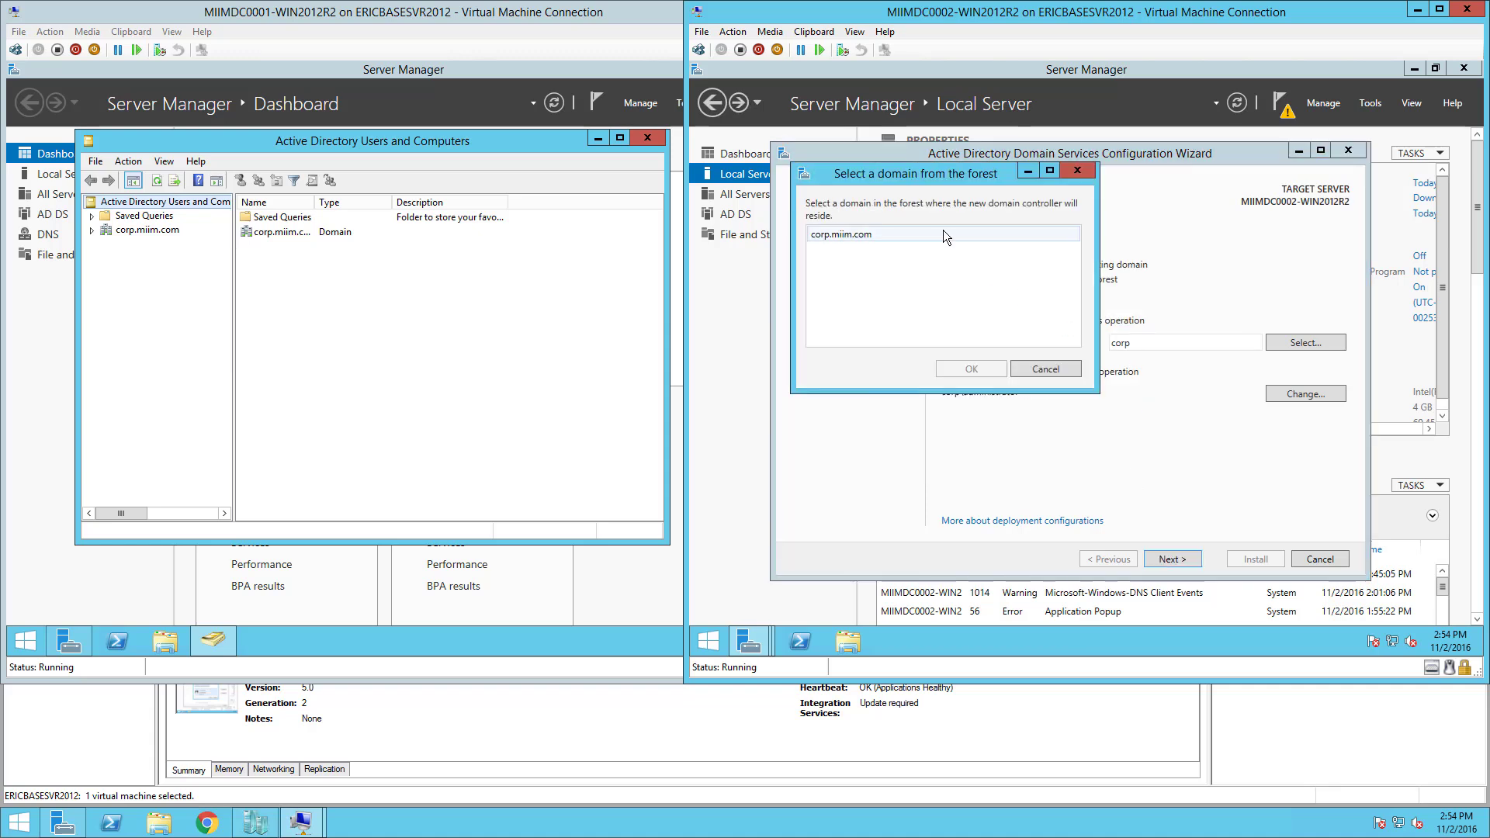
pyautogui.click(878, 237)
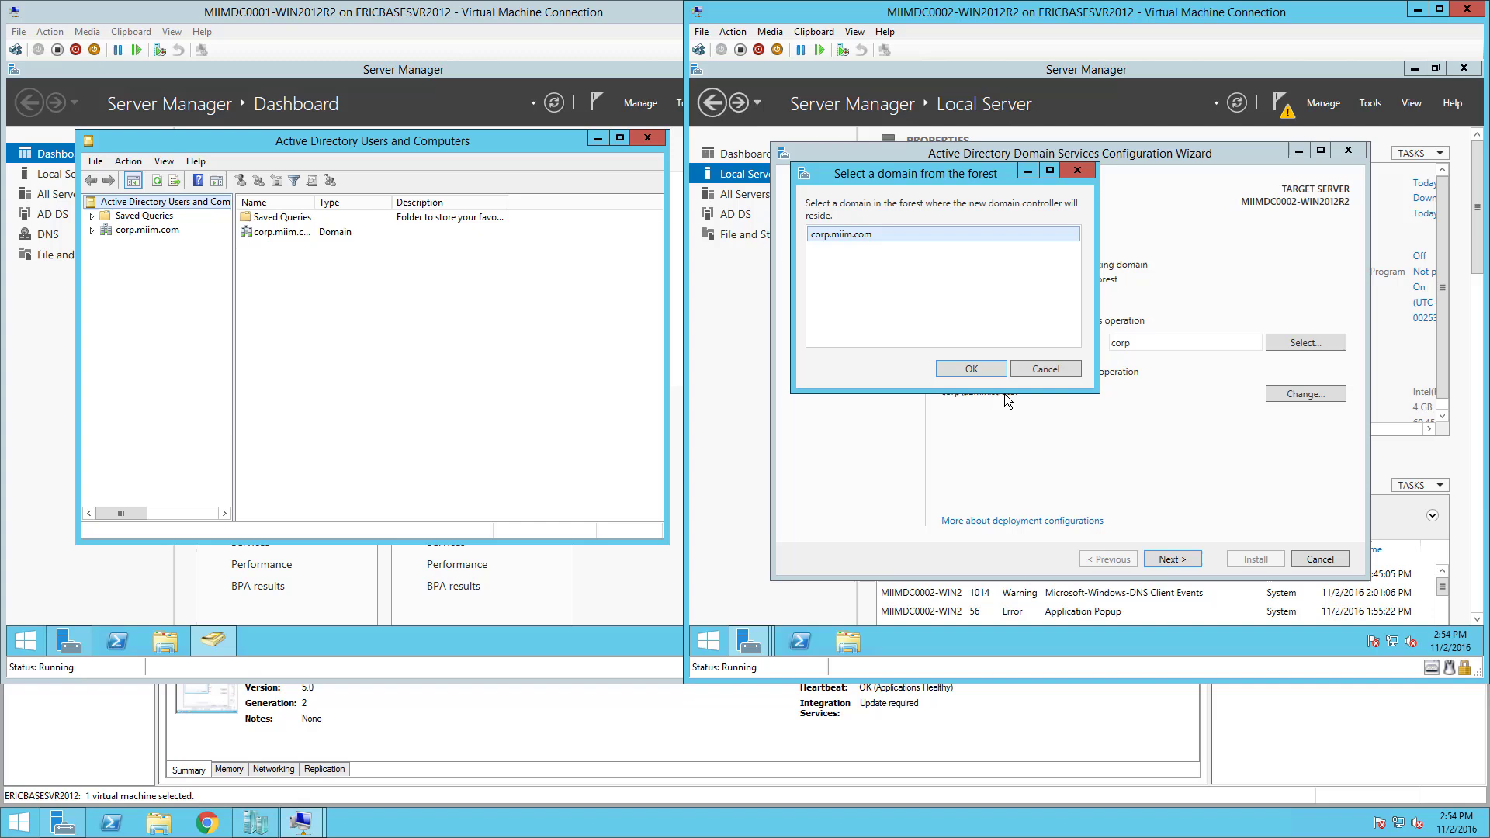
pyautogui.click(971, 369)
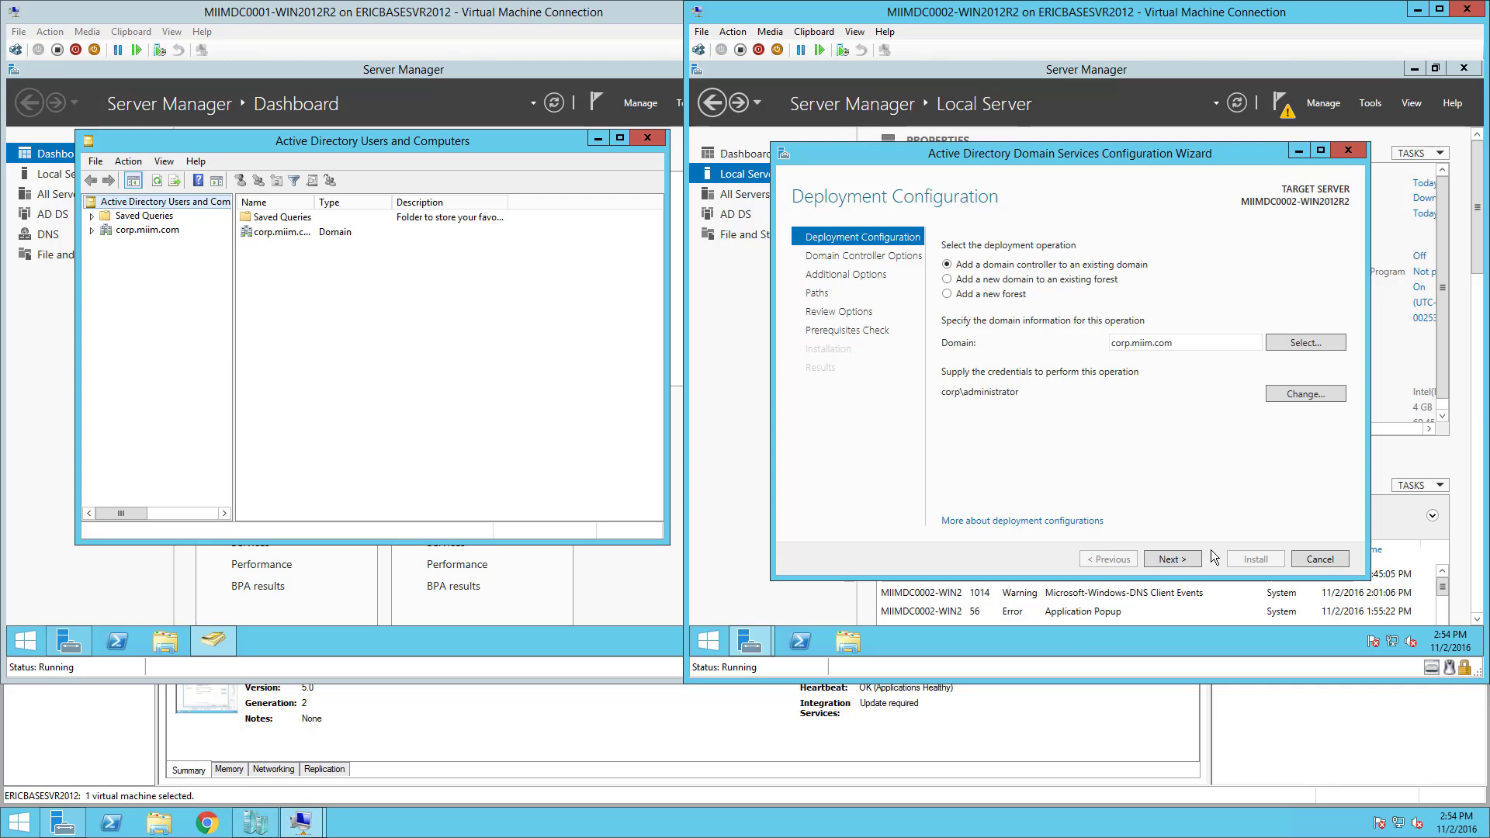
# Enter and confirm the Directory Services Restore Mode password, then continue to DNS Options.
pyautogui.click(1189, 556)
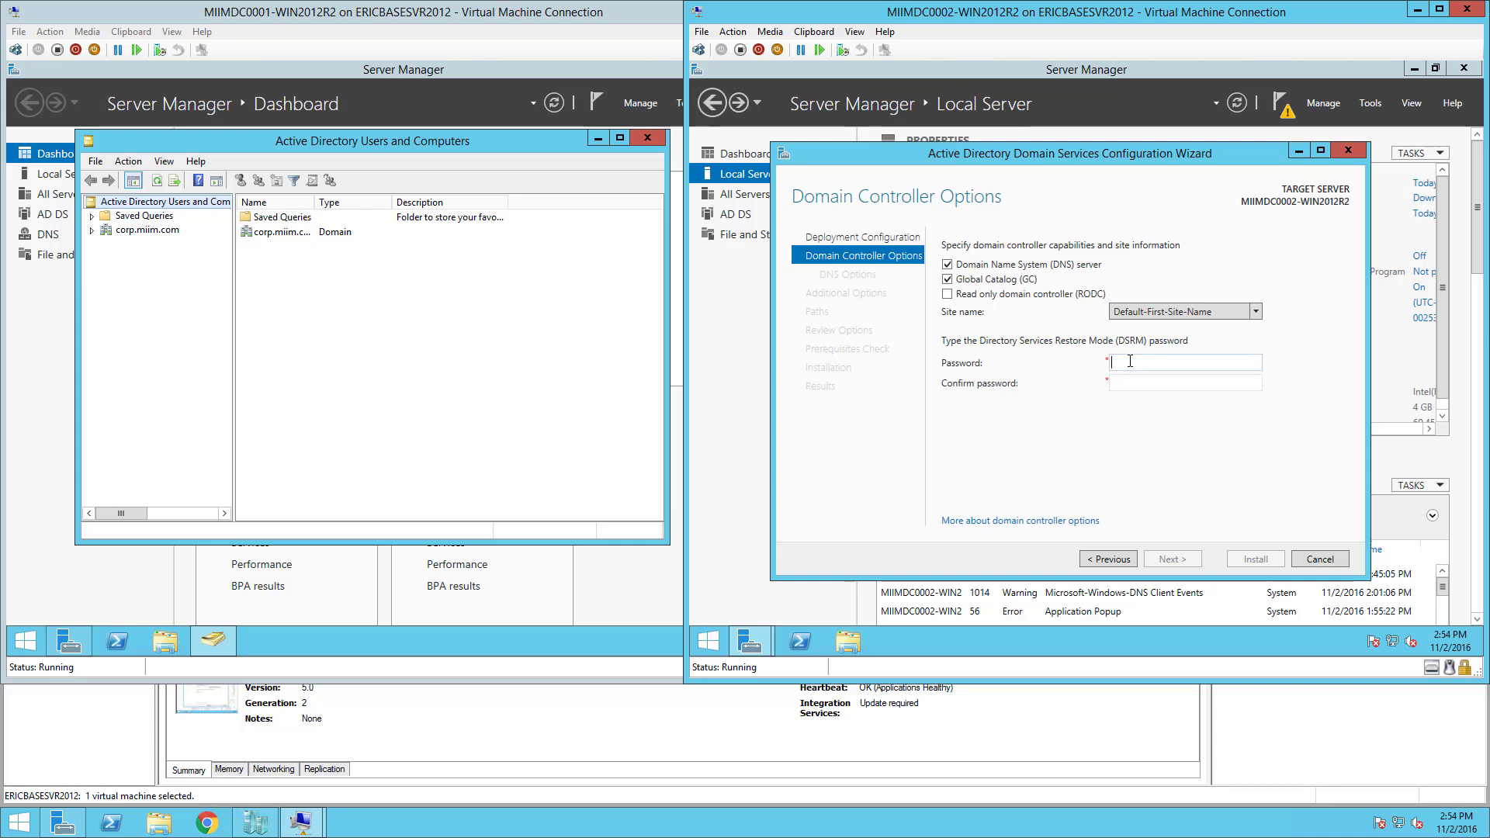
pyautogui.click(1130, 361)
pyautogui.write('Pa$$w0rd1234')
pyautogui.click(1190, 384)
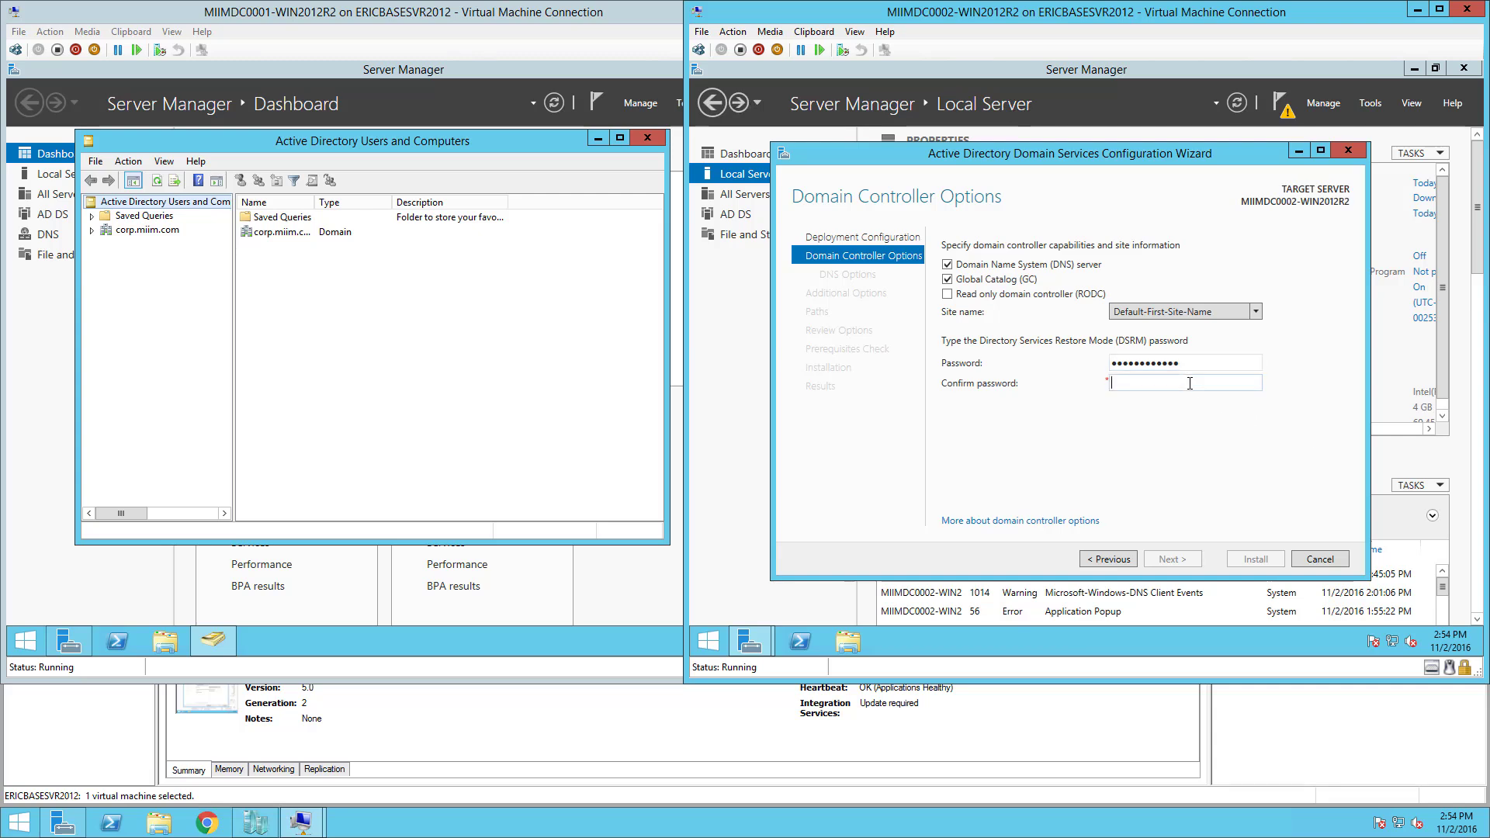
pyautogui.write('Pa')
pyautogui.press('BackSpace')
pyautogui.write('$$w0rd1234')
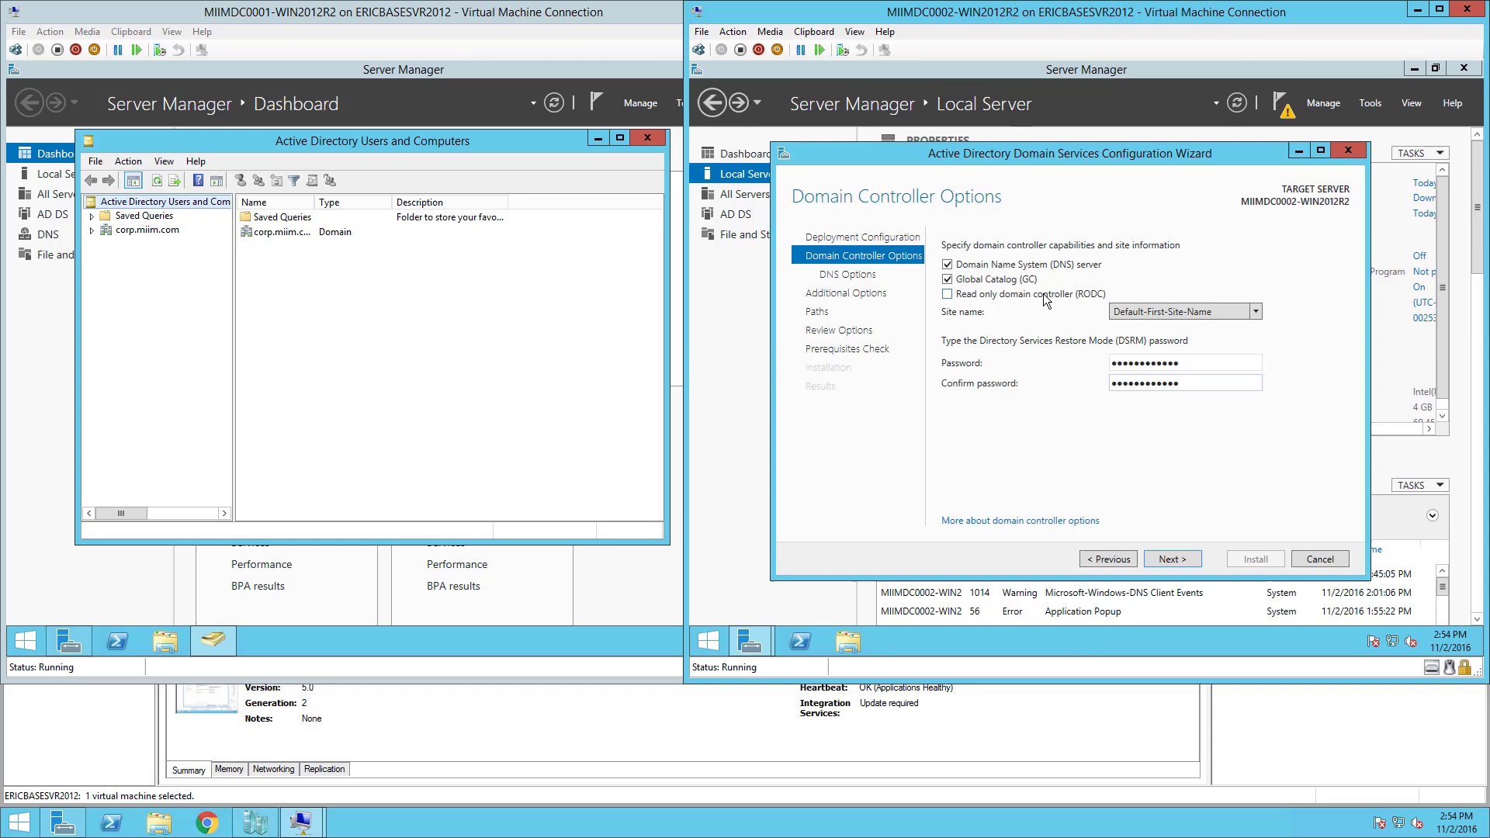
pyautogui.click(1173, 560)
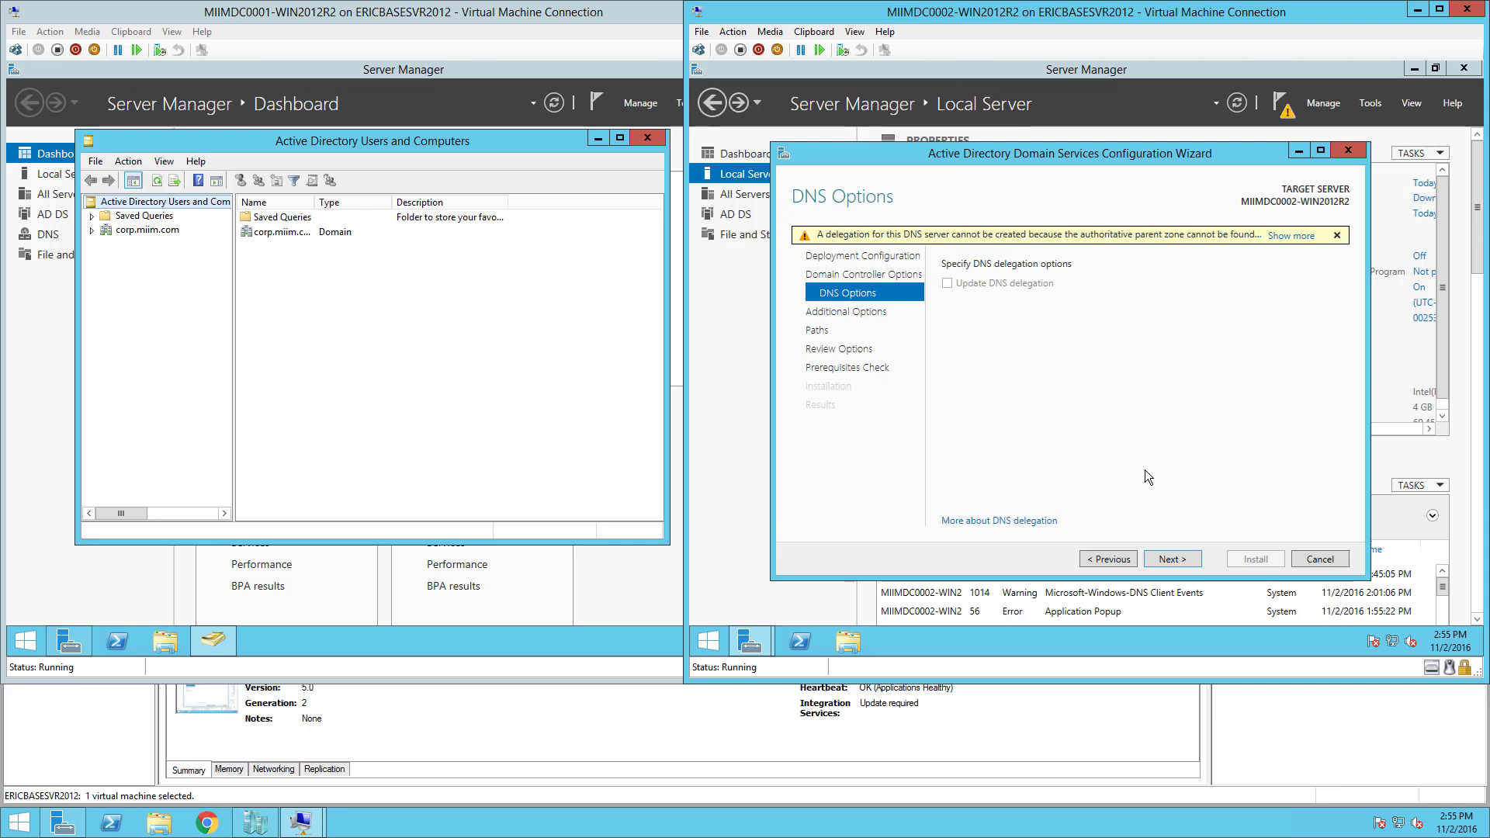
# Leave DNS delegation and replication options at their defaults to reach the Paths page.
pyautogui.click(1168, 561)
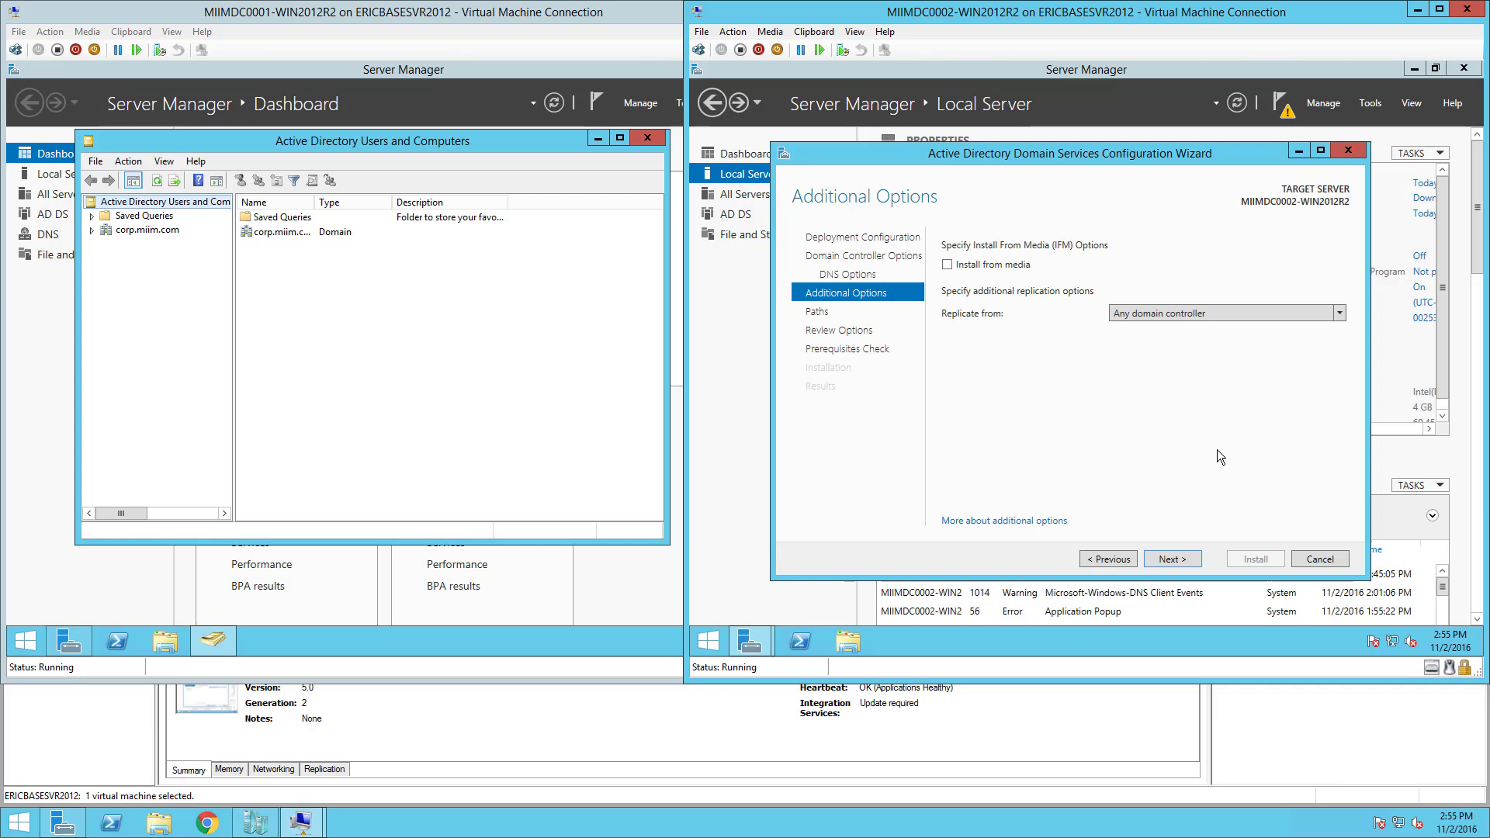
pyautogui.click(1171, 560)
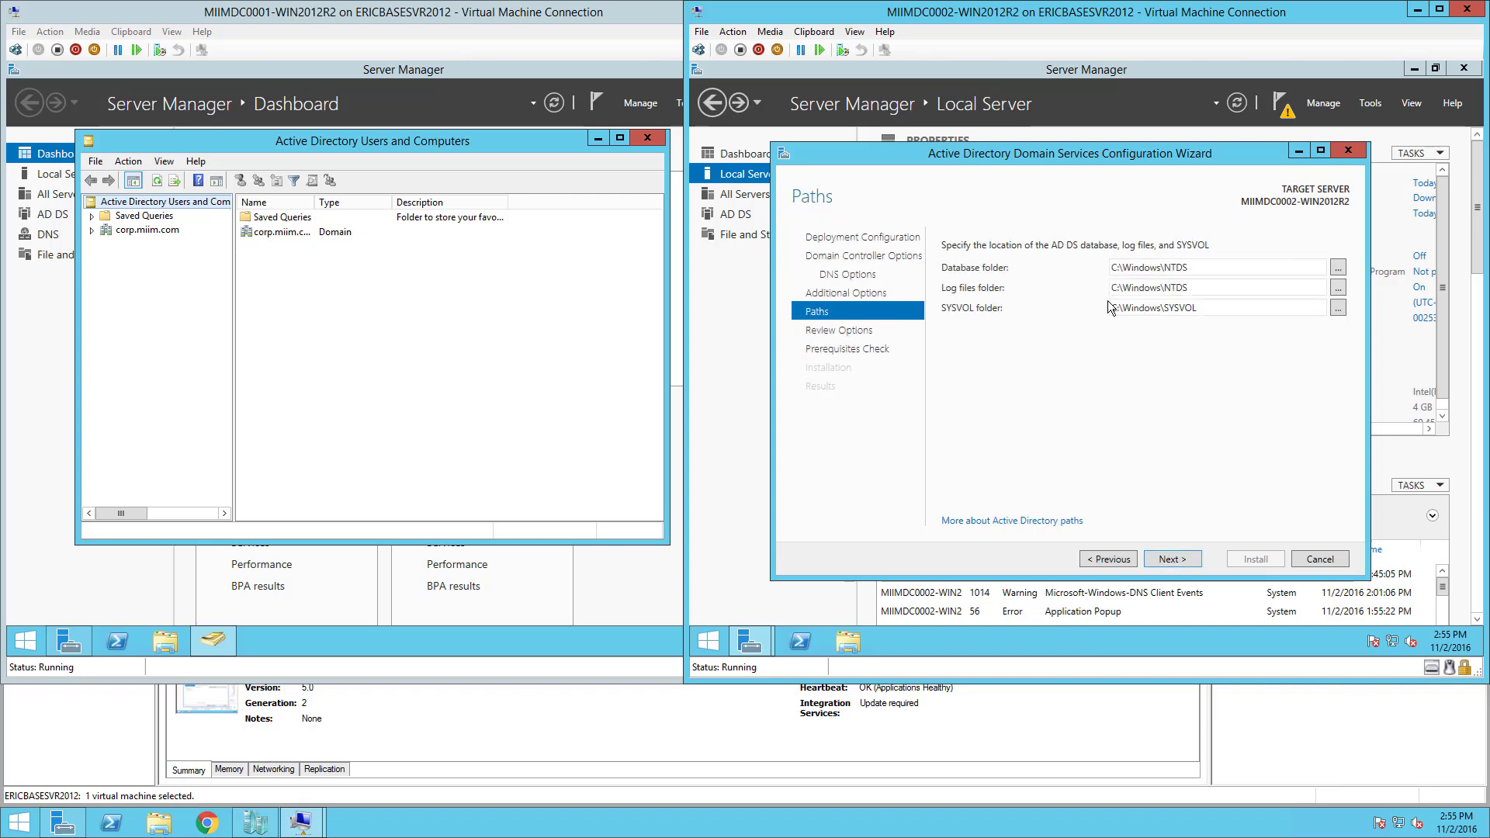
# Change the Database, Log files and SYSVOL folder paths from drive C: to S:.
pyautogui.doubleClick(1117, 267)
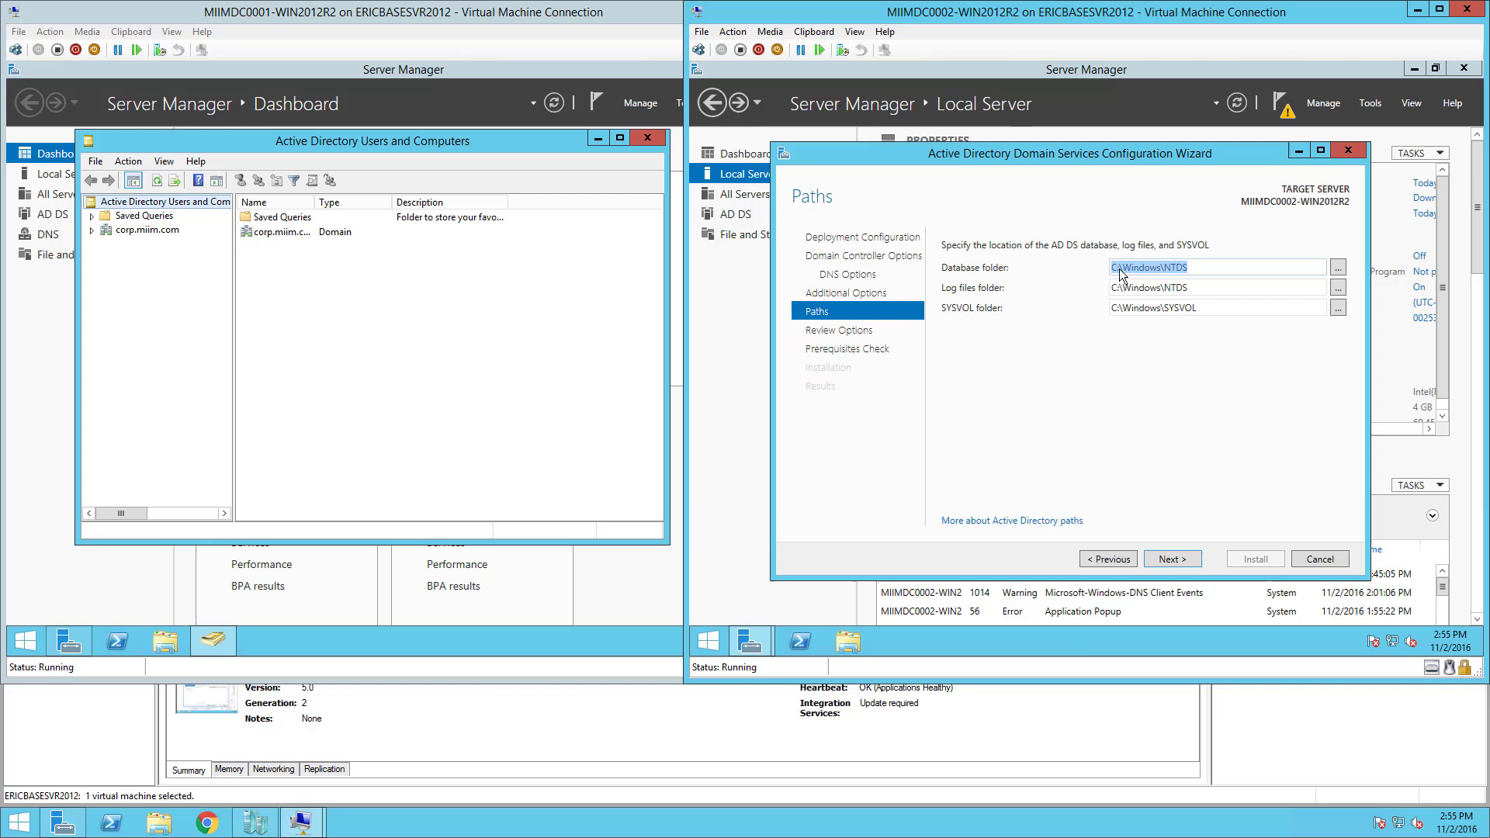
pyautogui.click(1117, 268)
pyautogui.press('BackSpace')
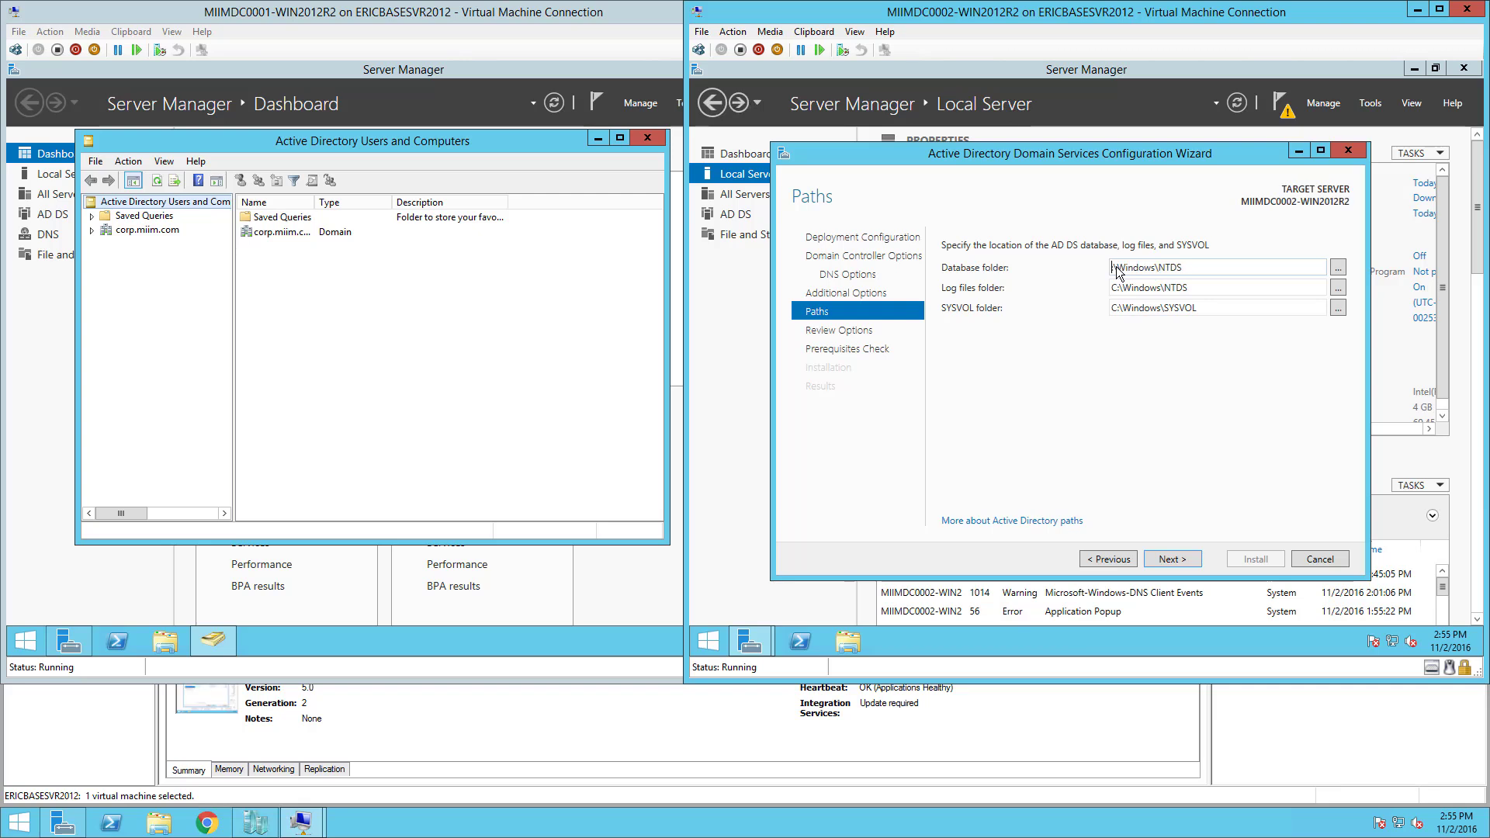
pyautogui.write('S')
pyautogui.doubleClick(1114, 286)
pyautogui.click(1118, 287)
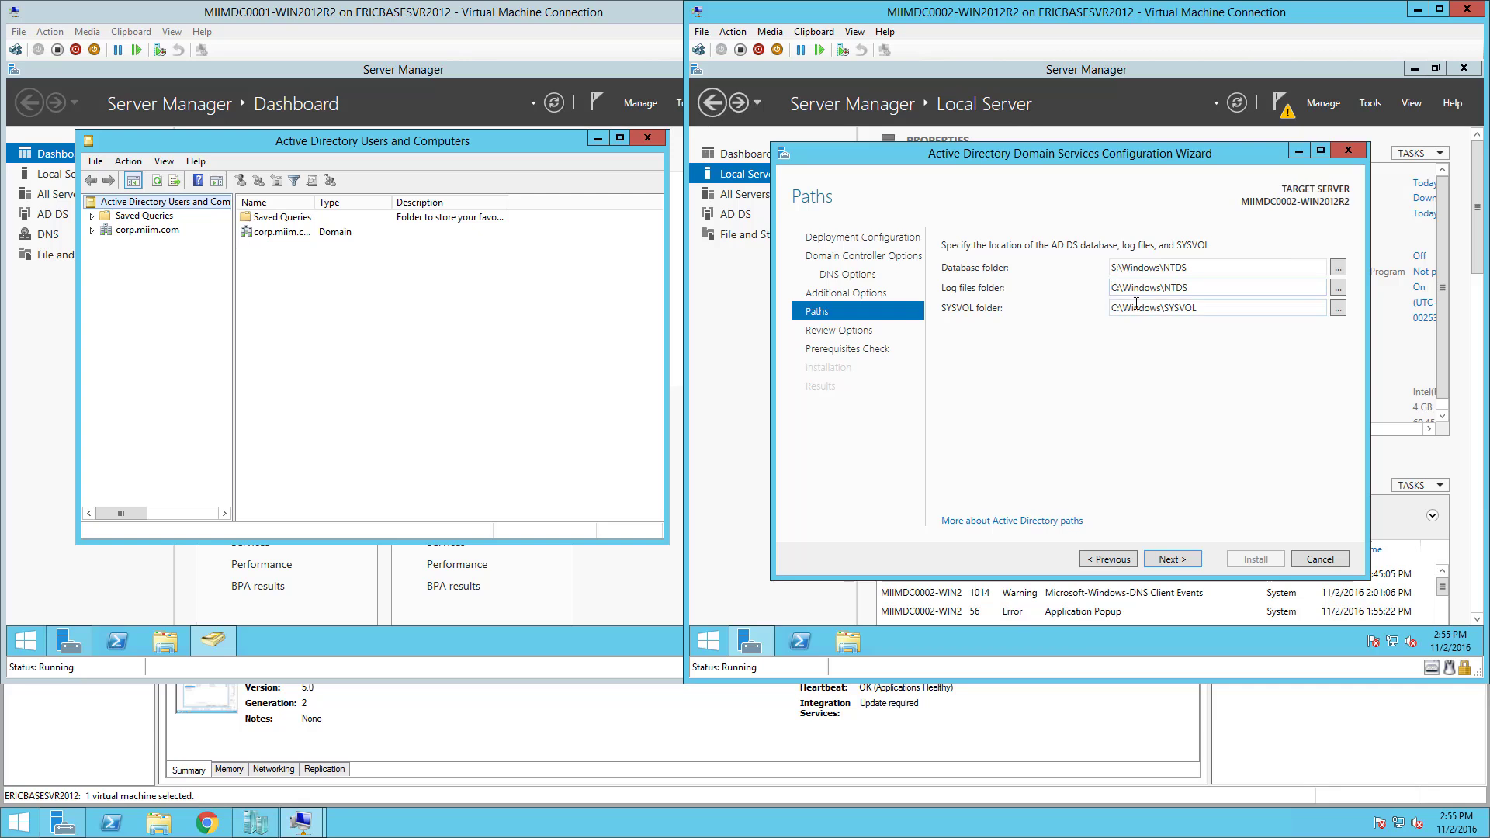
pyautogui.press('BackSpace')
pyautogui.write('S')
pyautogui.doubleClick(1117, 312)
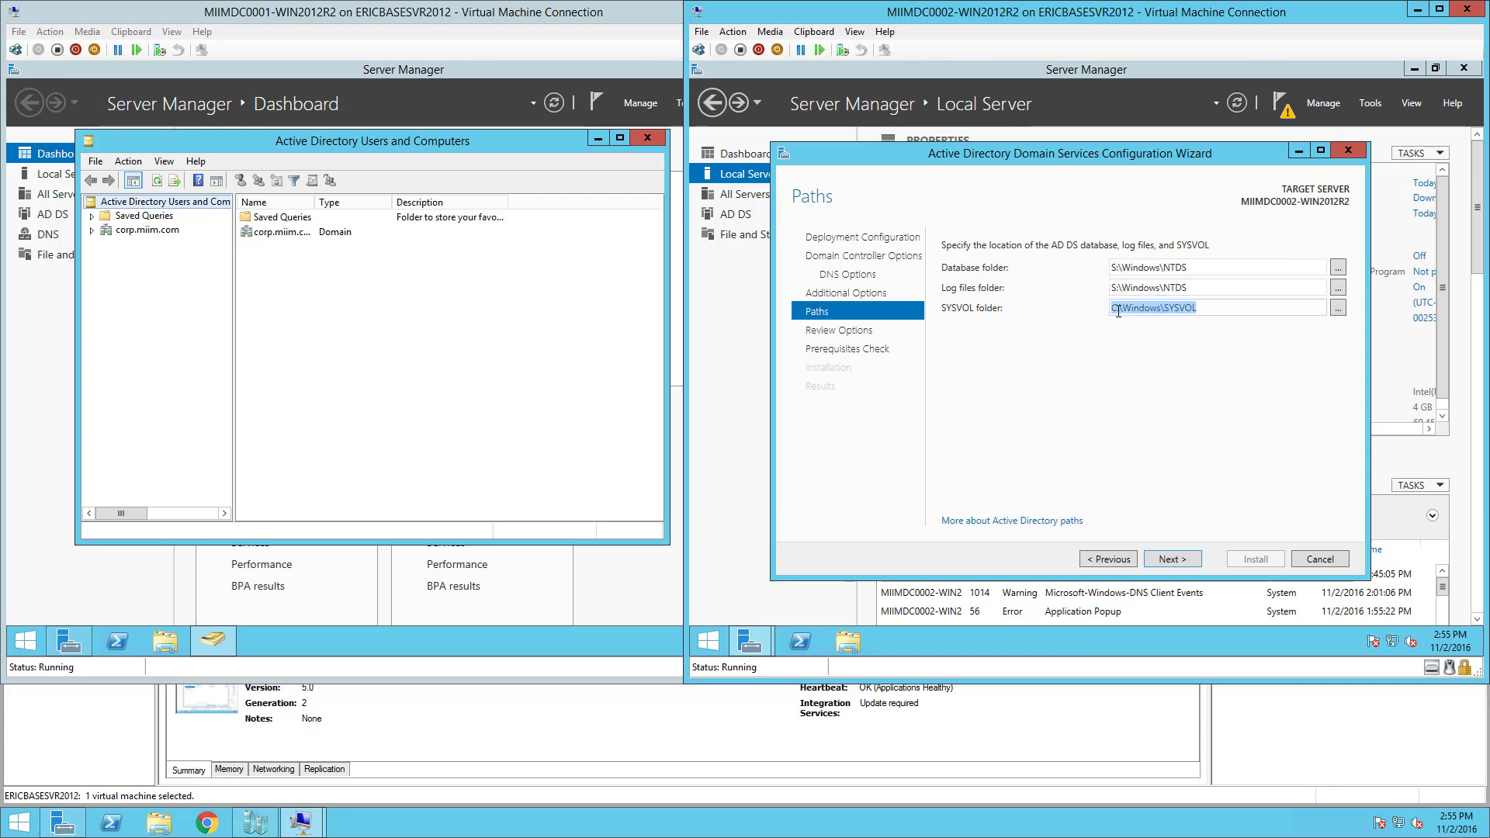
pyautogui.click(1117, 310)
pyautogui.press('BackSpace')
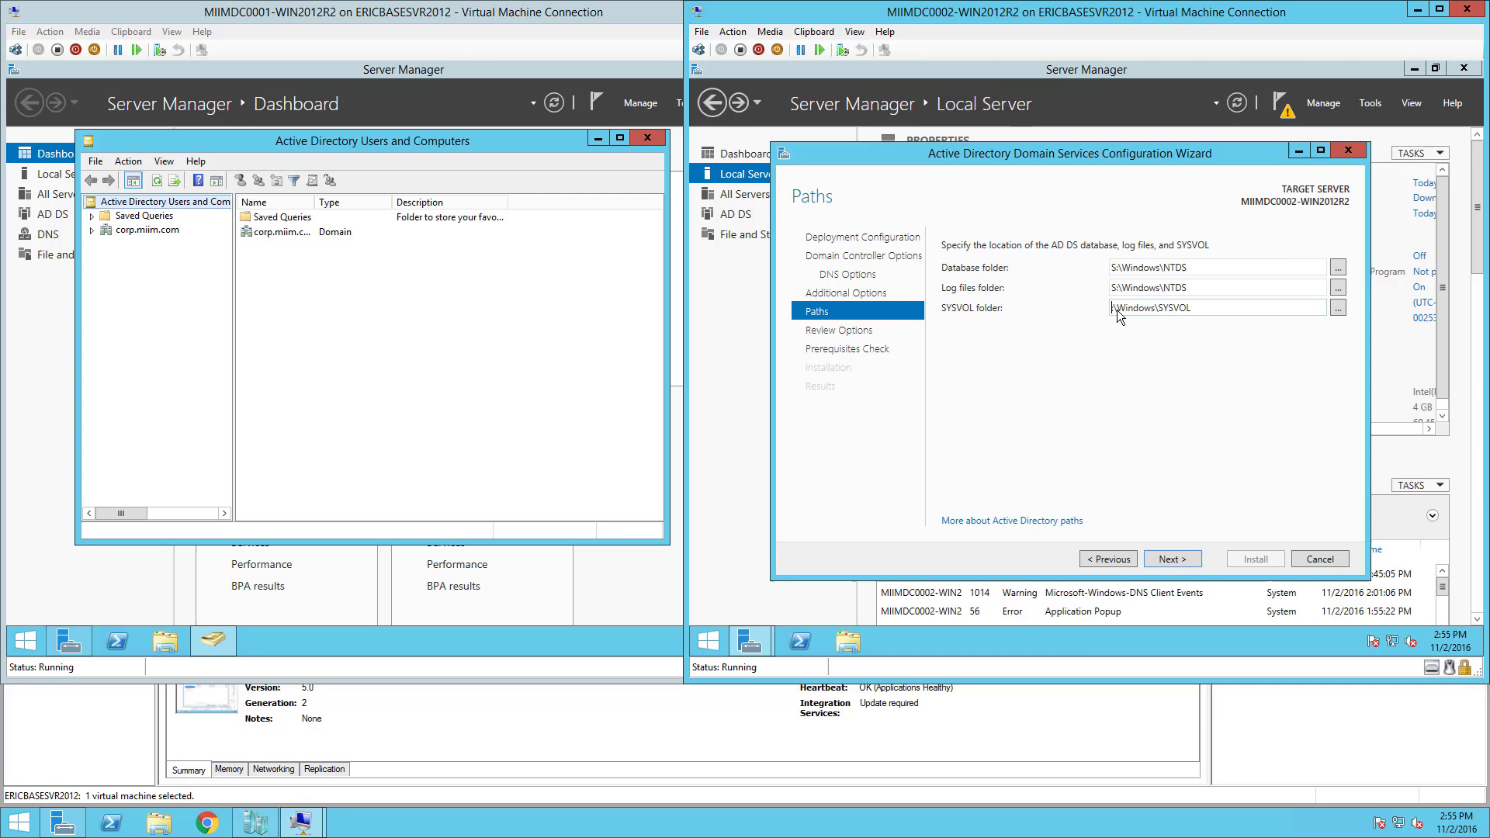
pyautogui.write('S:')
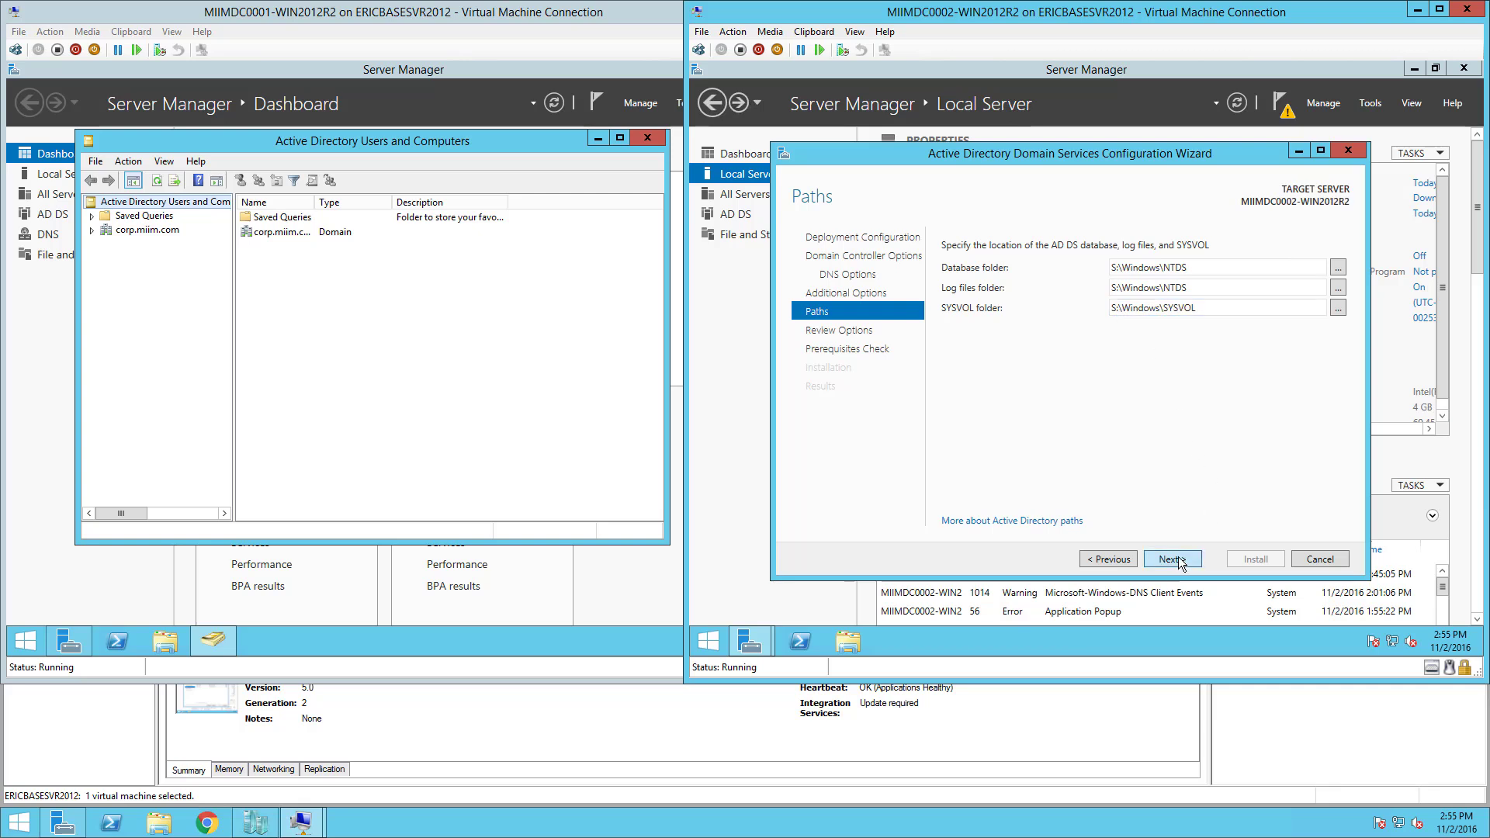
pyautogui.click(1171, 559)
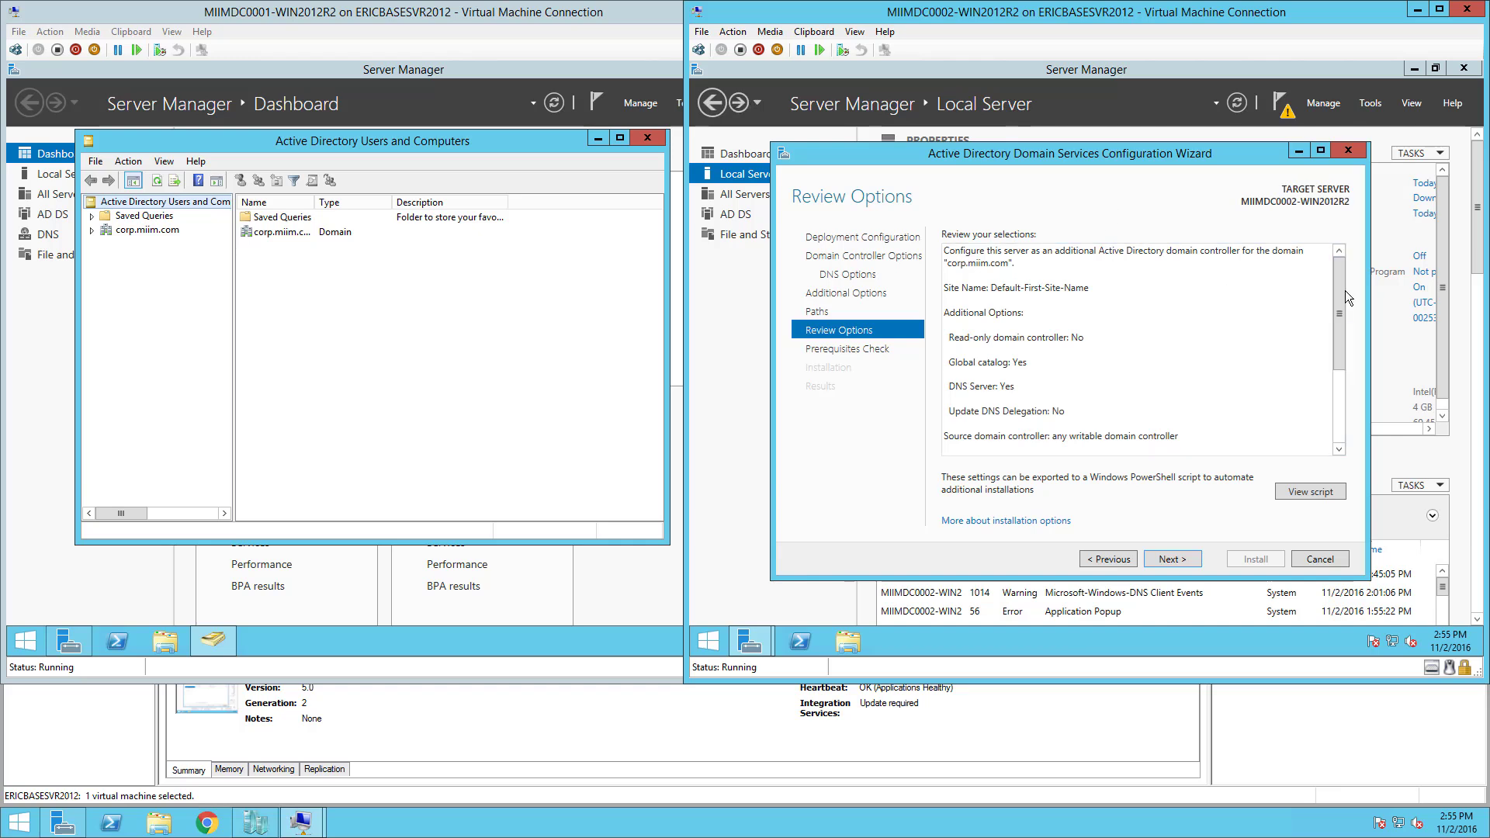
# Look over the Review Options summary, pass the prerequisites check and install the domain controller on MIIMDC0002.
pyautogui.moveTo(1339, 287)
pyautogui.mouseDown()
pyautogui.moveTo(1343, 330)
pyautogui.moveTo(1342, 273)
pyautogui.mouseUp()
pyautogui.moveTo(1342, 272); pyautogui.dragTo(1357, 384)
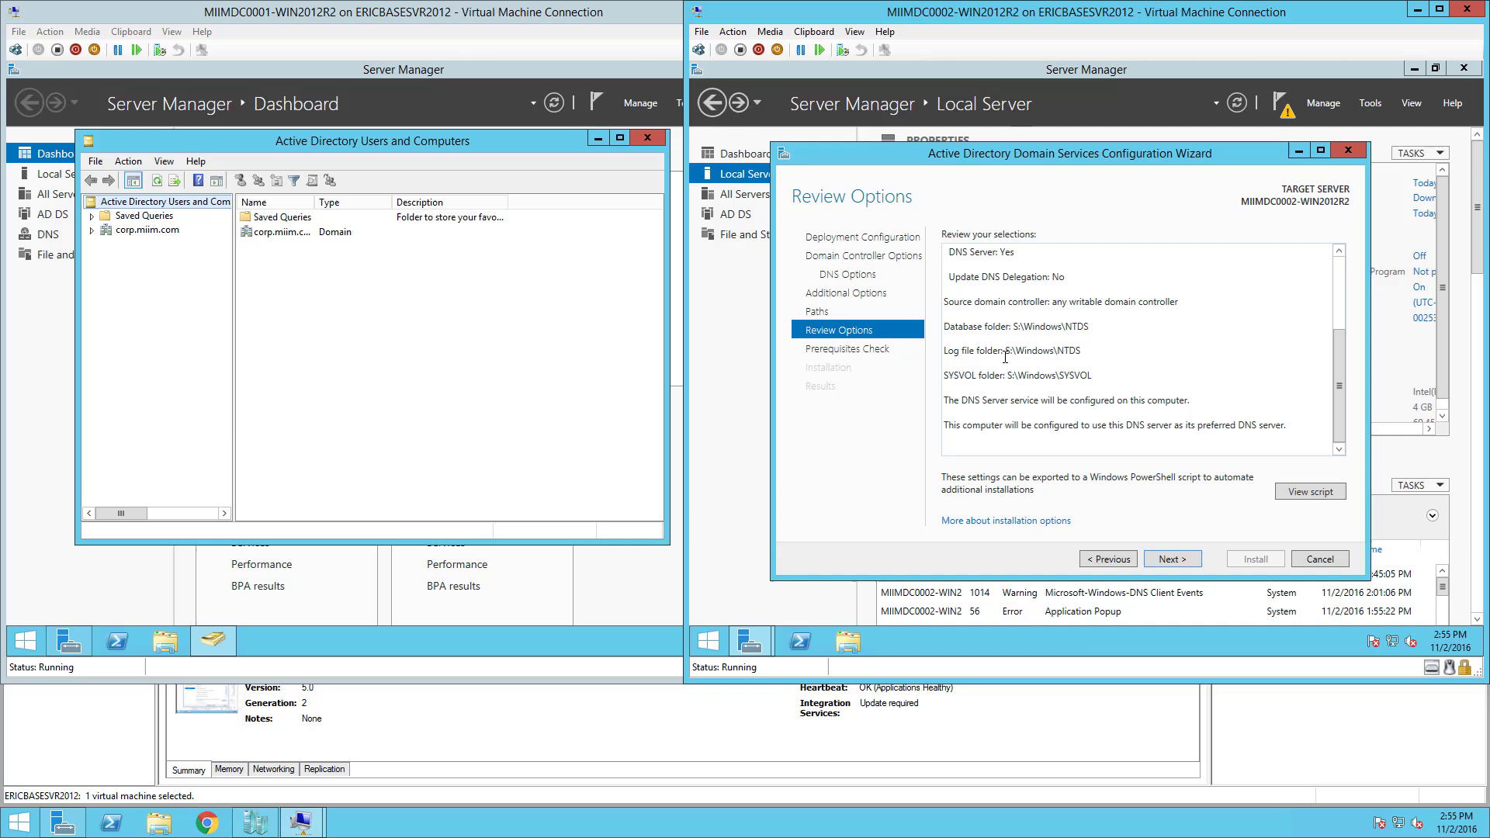
pyautogui.click(1171, 560)
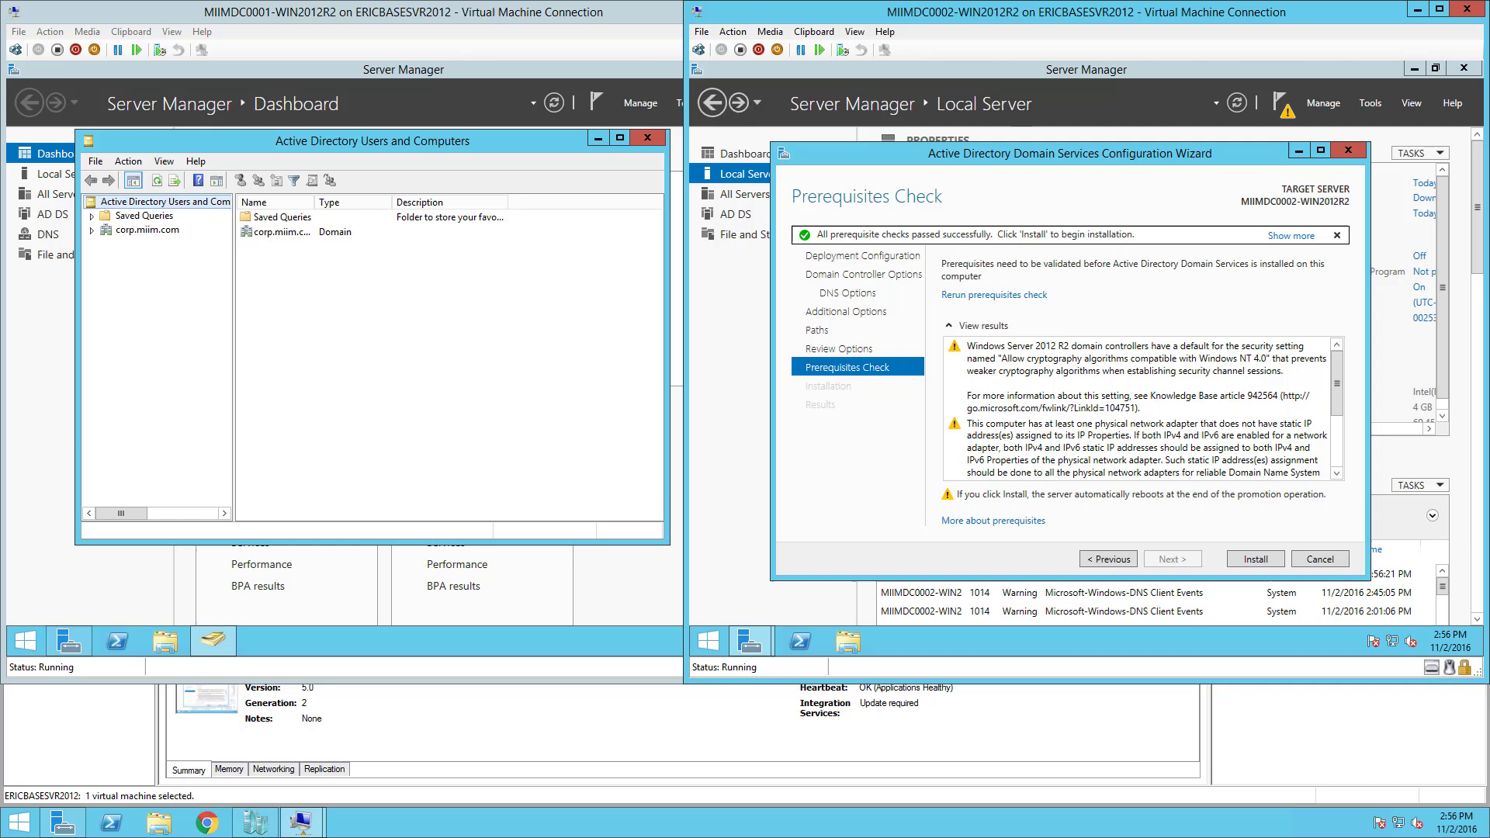
pyautogui.click(1260, 559)
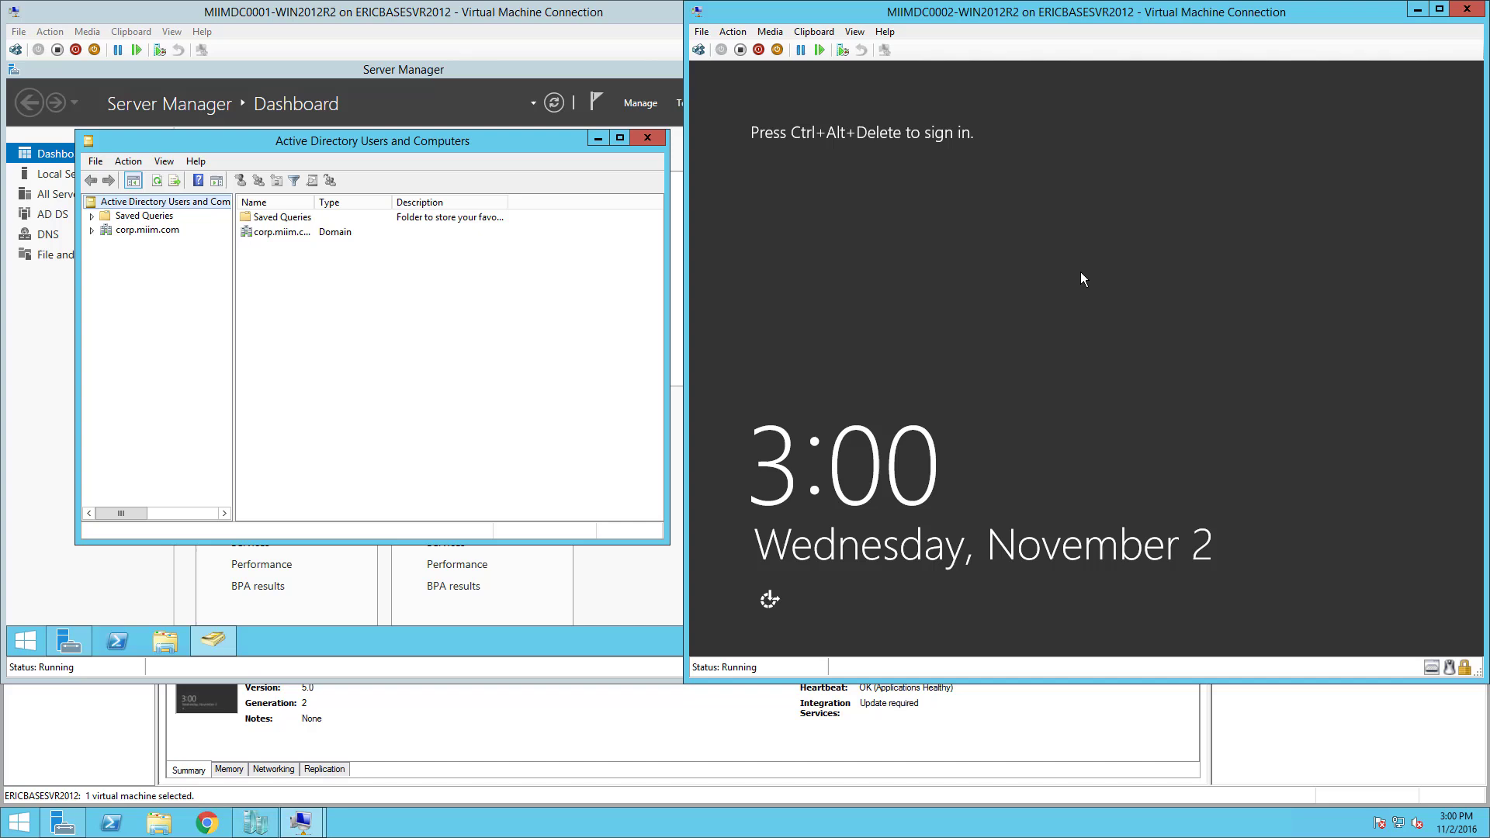
# Send Ctrl+Alt+Delete to MIIMDC0002 and sign in with the domain administrator password.
pyautogui.click(698, 50)
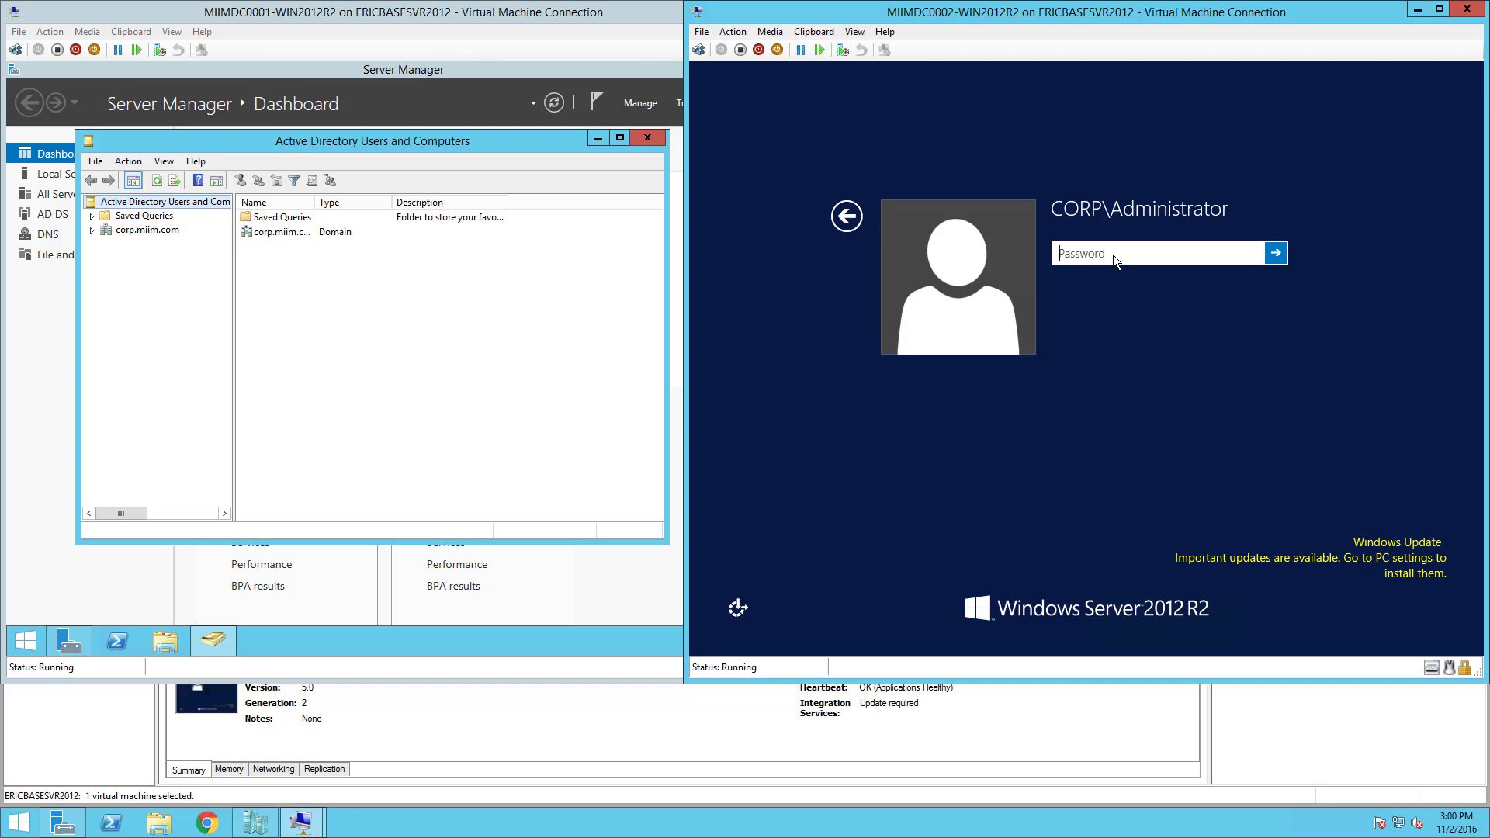
pyautogui.write('Pa$$w0rd1234')
pyautogui.press('Return')
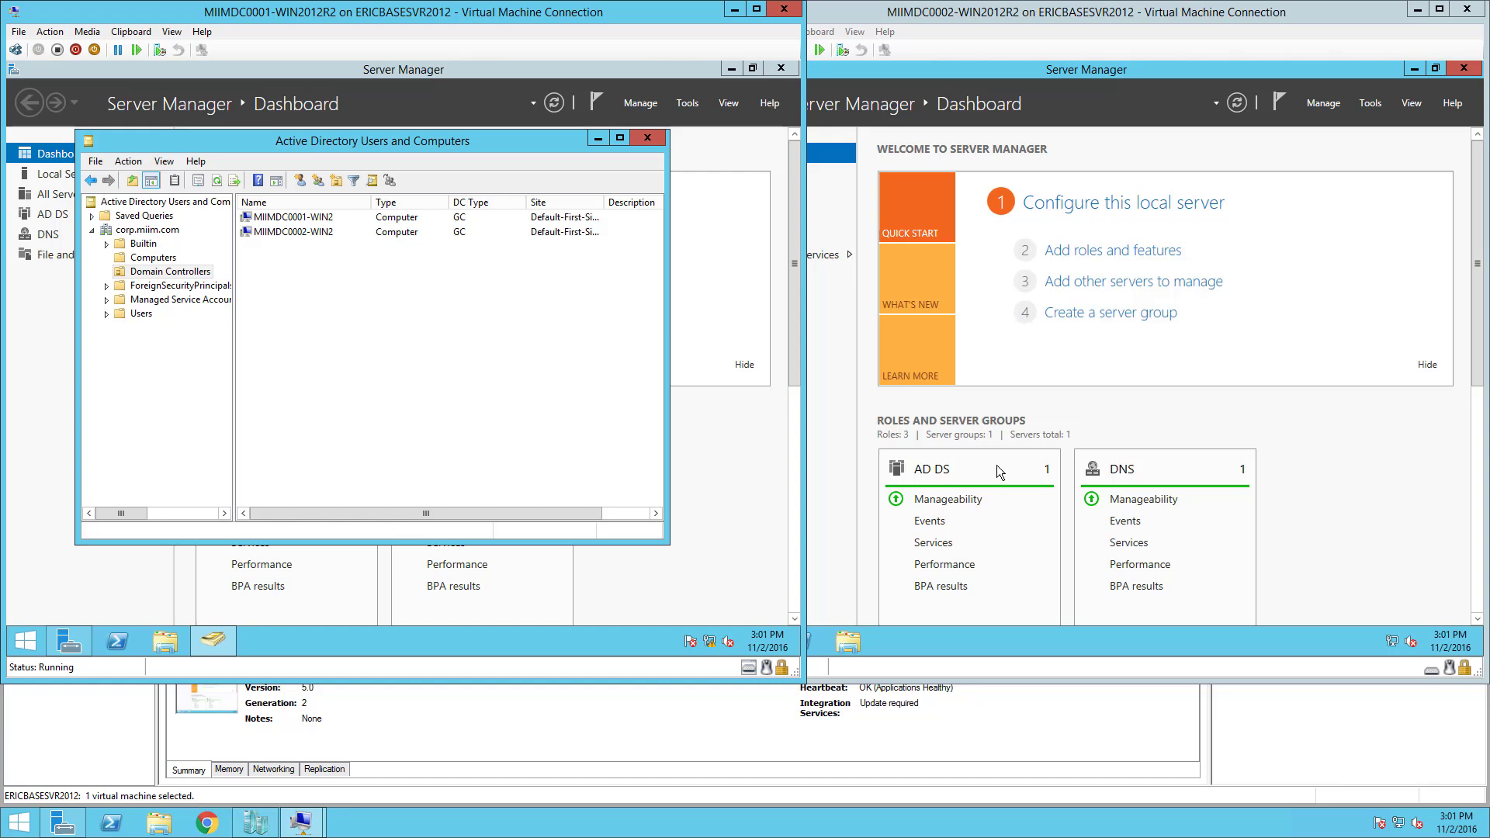
# Open Active Directory Users and Computers, expand corp.miim.com and widen Domain Controllers' Name column for MIIMDC0001 and MIIMDC0002.
pyautogui.click(1366, 112)
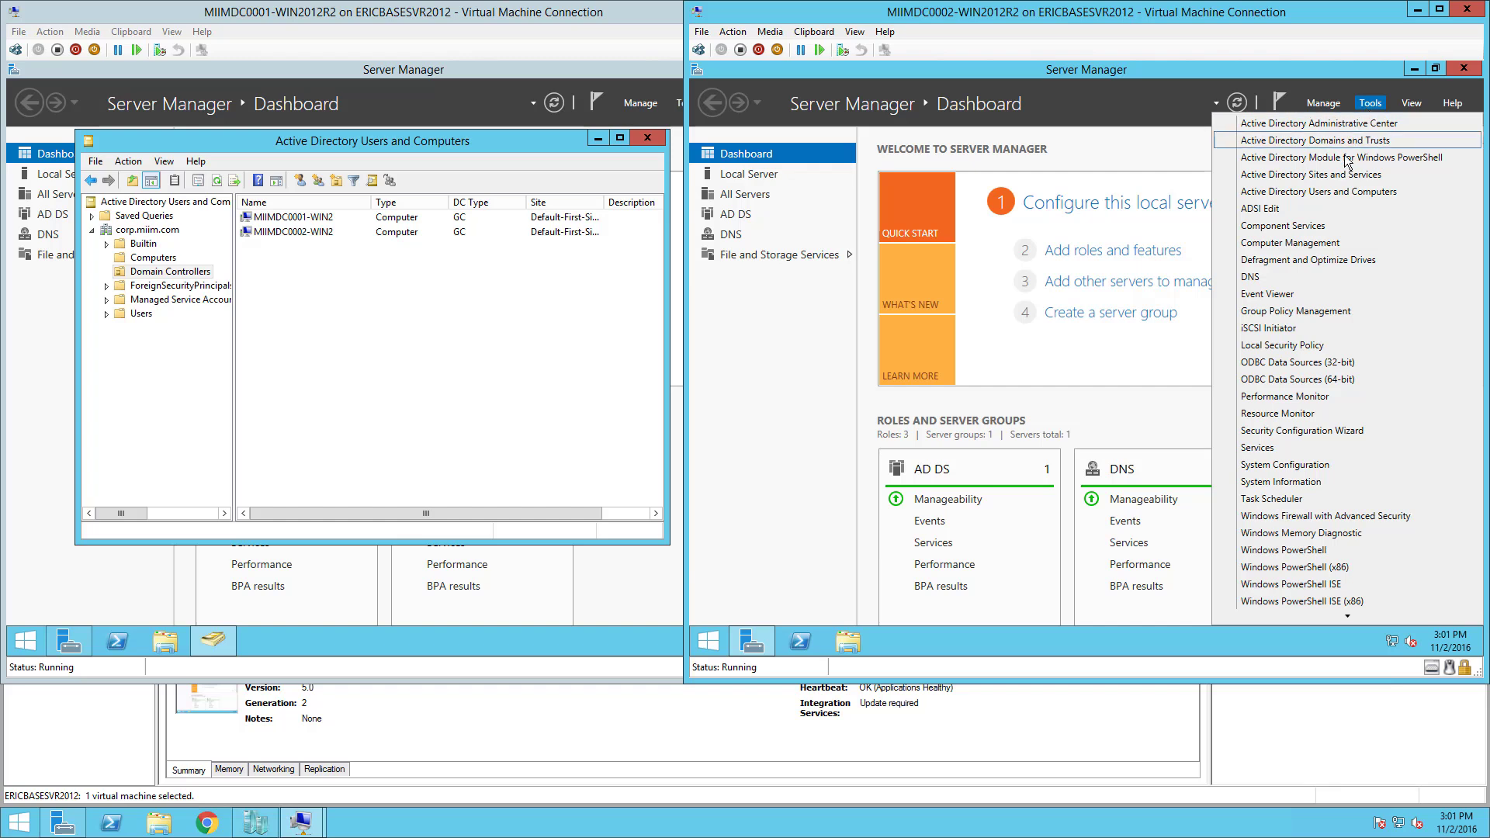
pyautogui.click(1327, 192)
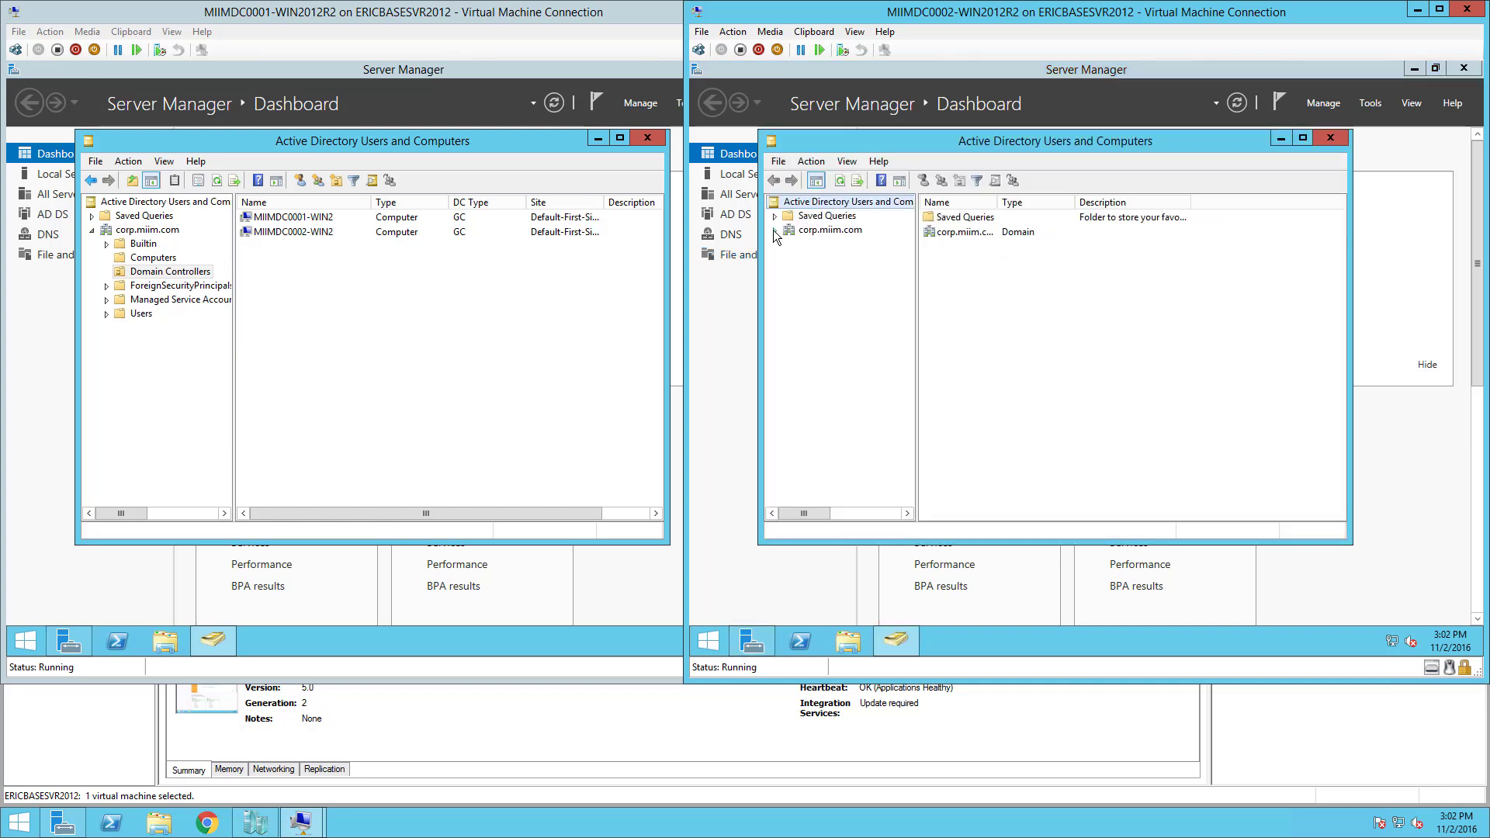
pyautogui.click(774, 231)
pyautogui.click(843, 271)
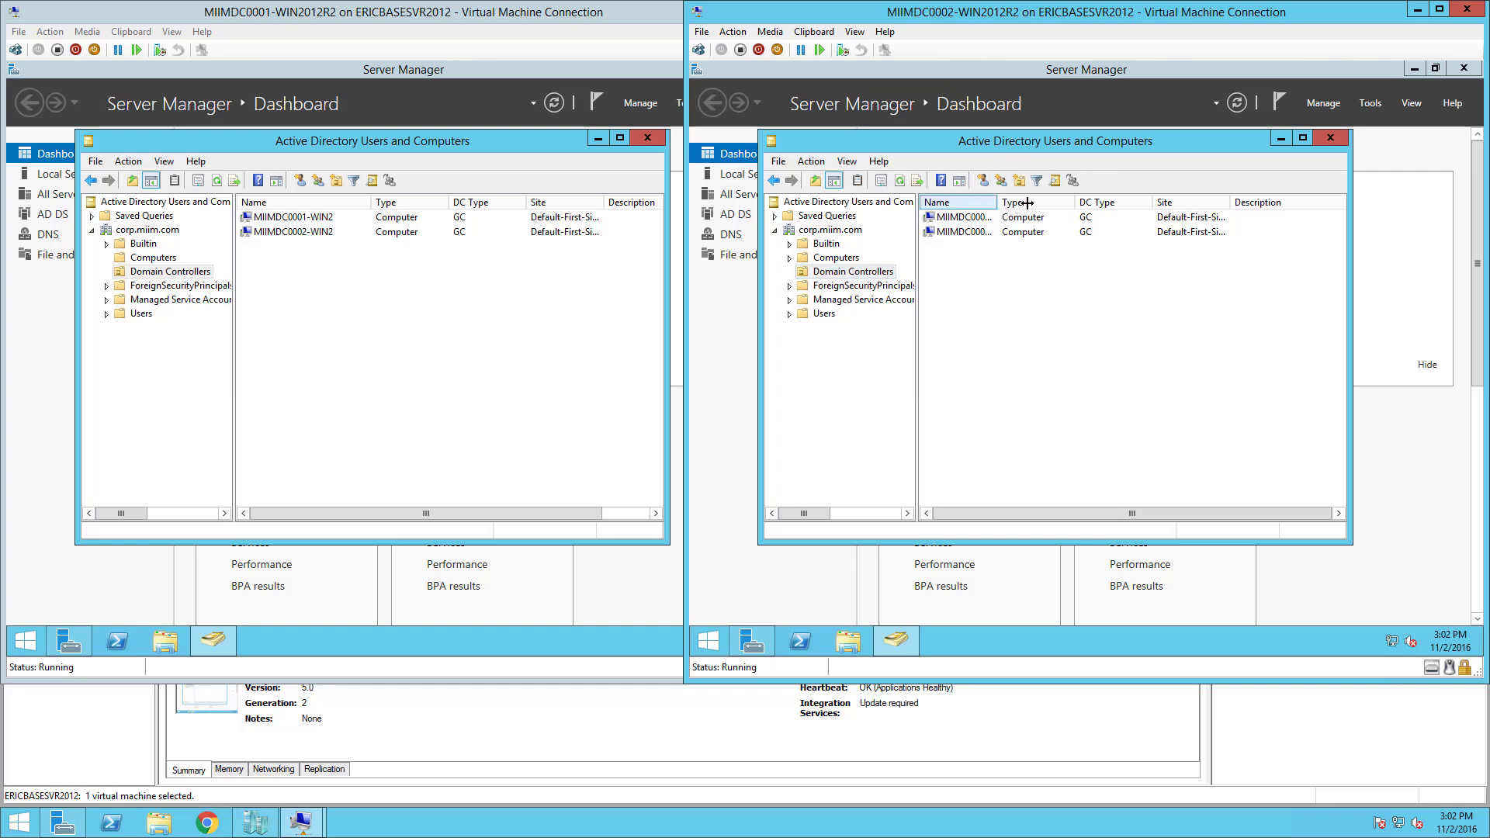
pyautogui.moveTo(998, 205); pyautogui.dragTo(1067, 205)
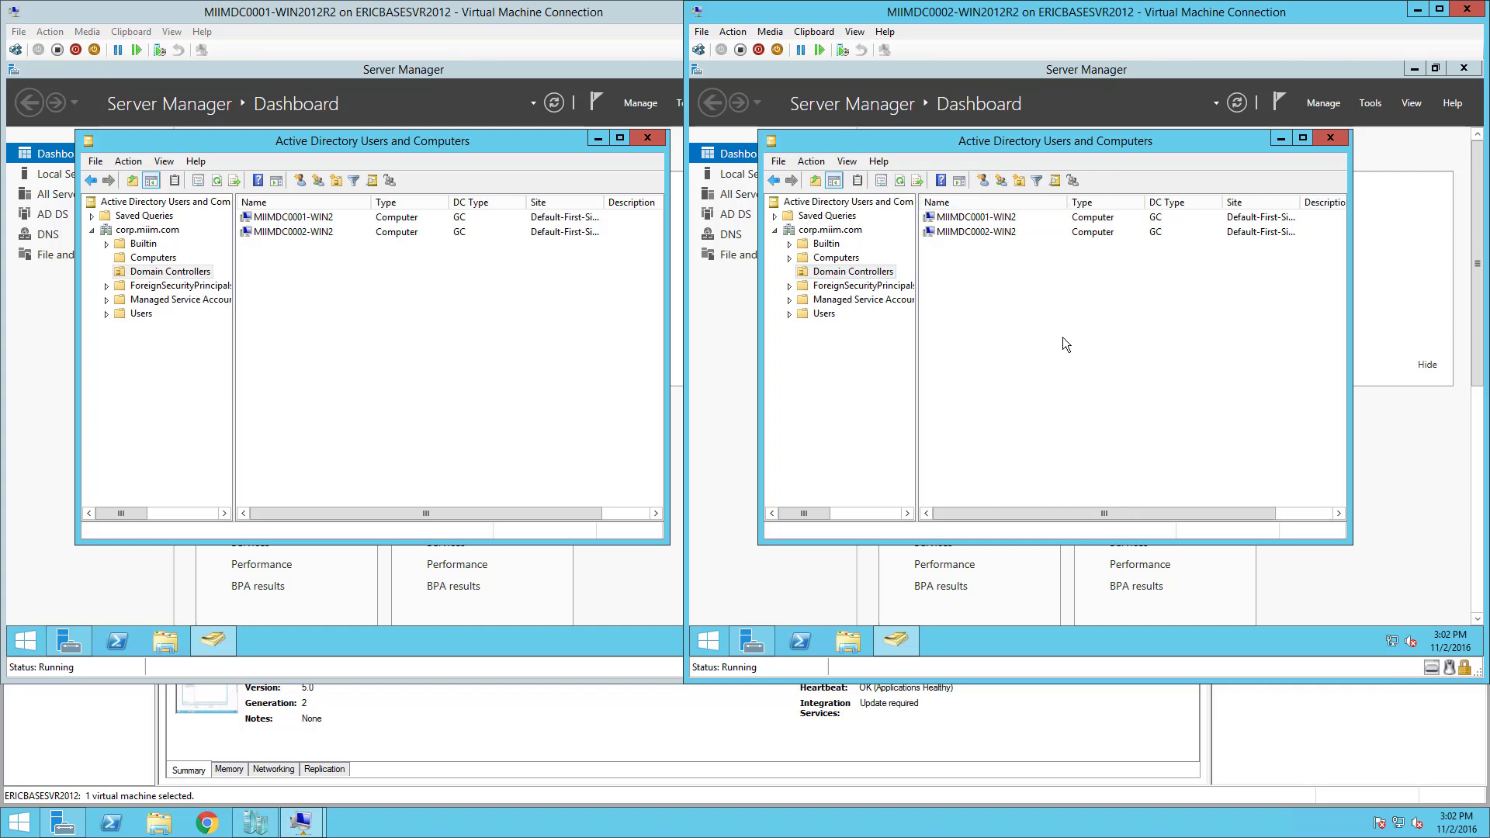